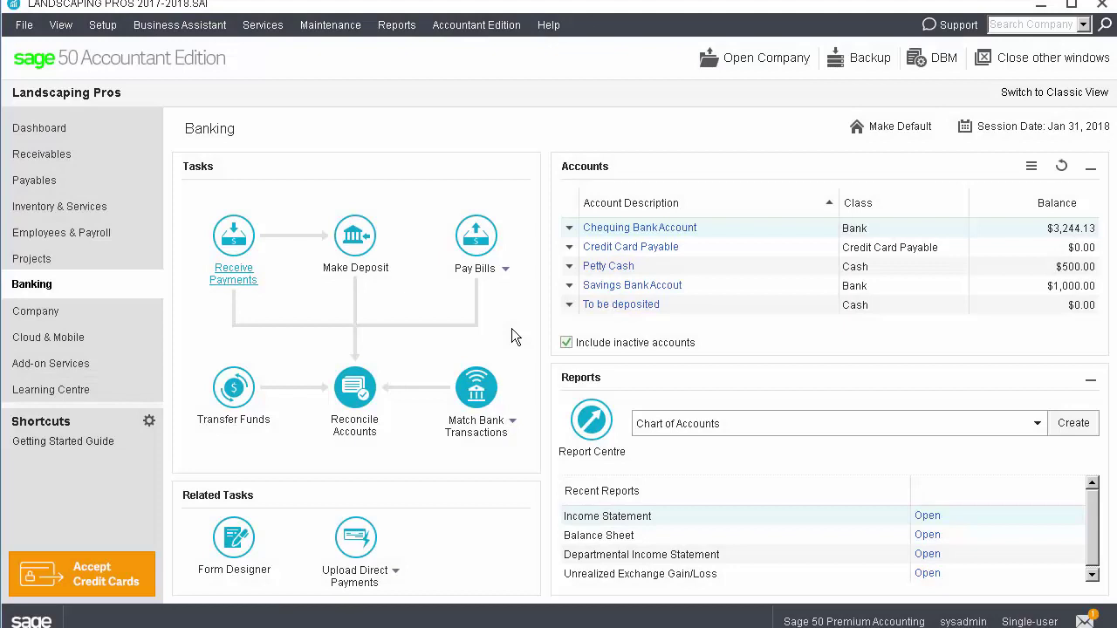
Look over the Match Bank Transactions options and View Settings, then reopen the options list
left_click(514, 424)
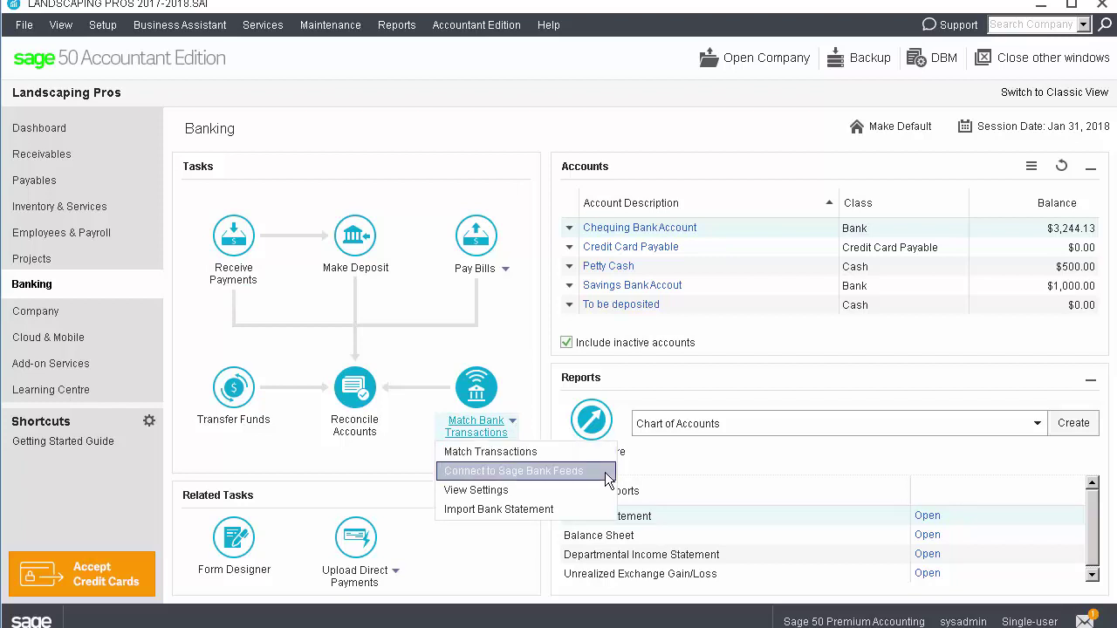
left_click(535, 384)
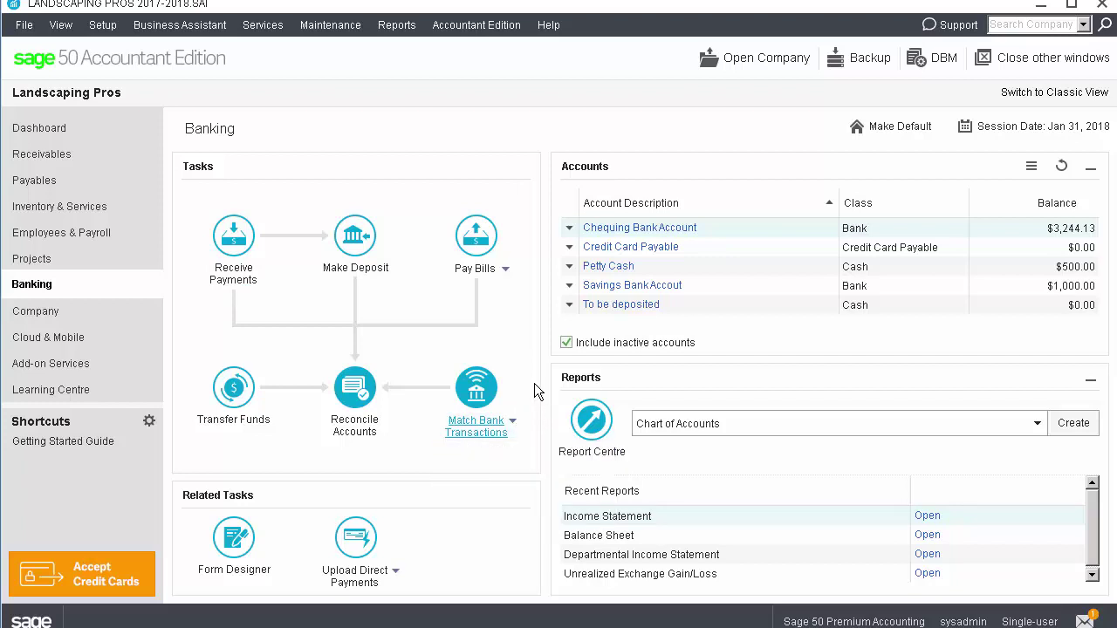
left_click(491, 393)
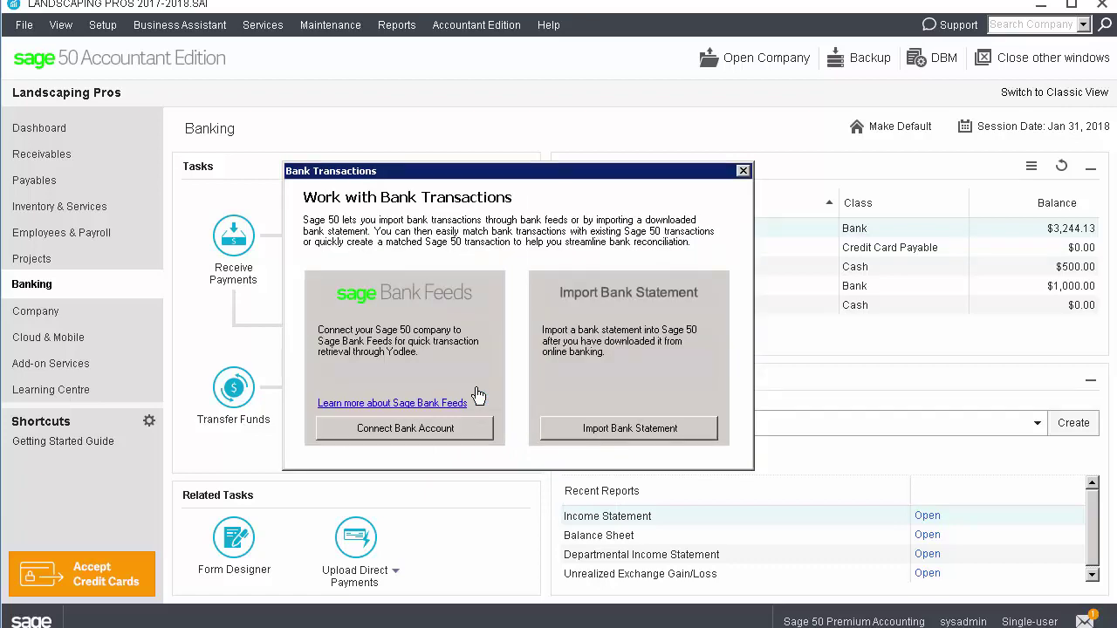
left_click(478, 395)
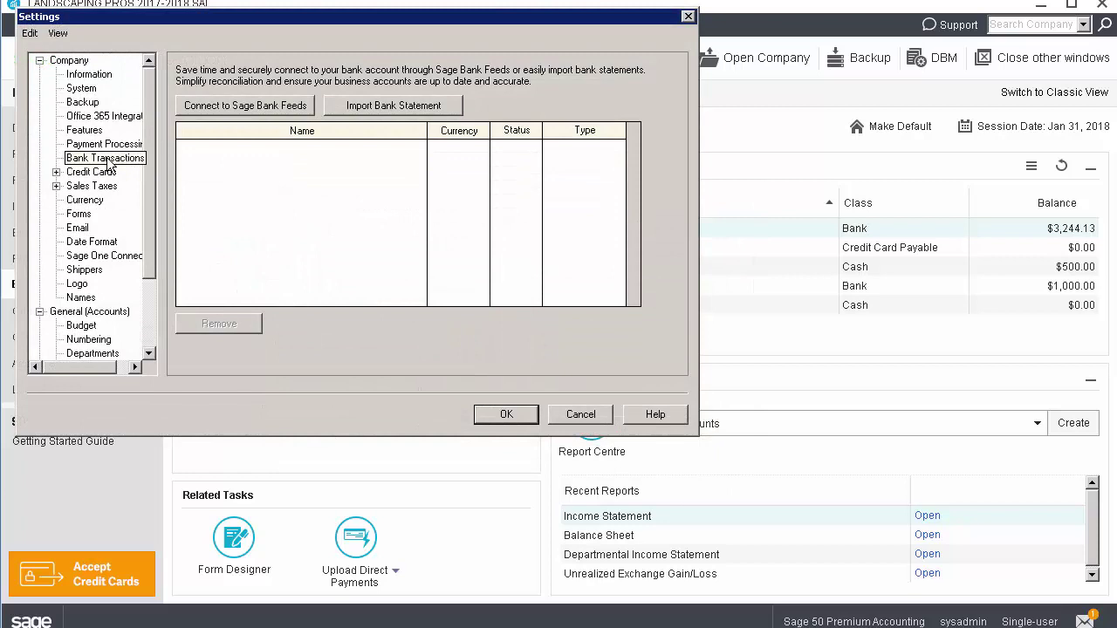
left_click(578, 416)
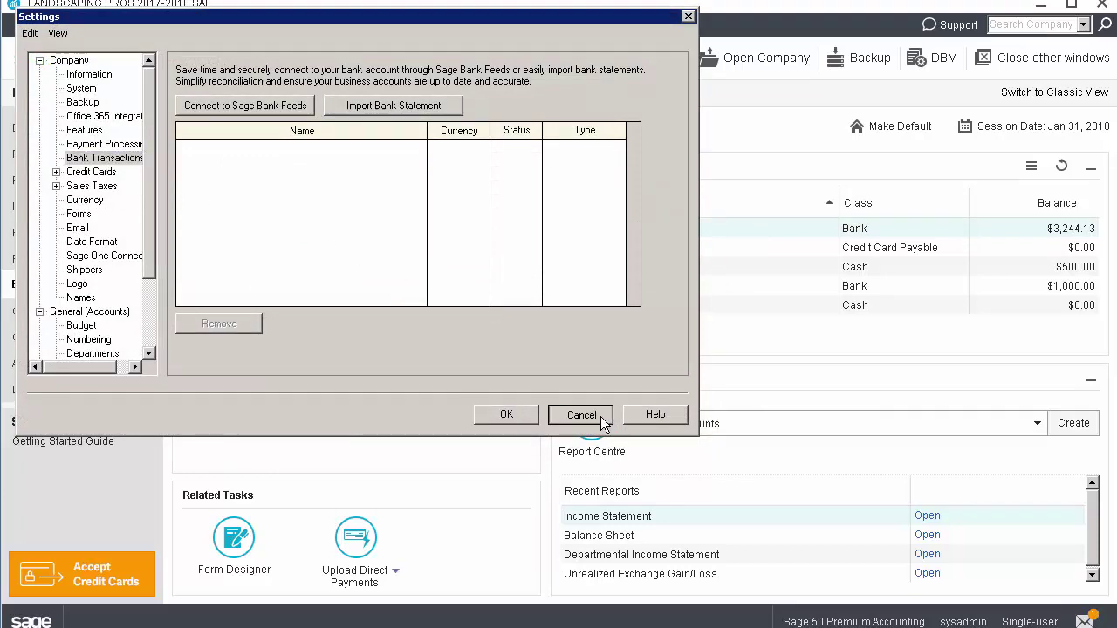
left_click(513, 420)
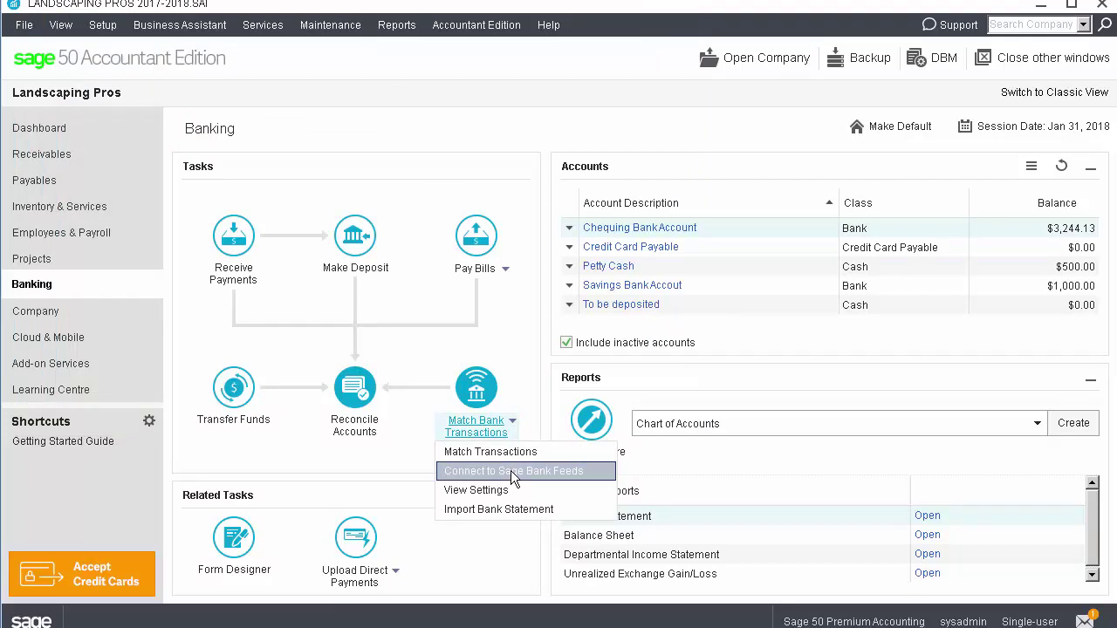
Start Sage Bank Feeds with the company e-mail, accept the terms, and pass the security check
left_click(511, 471)
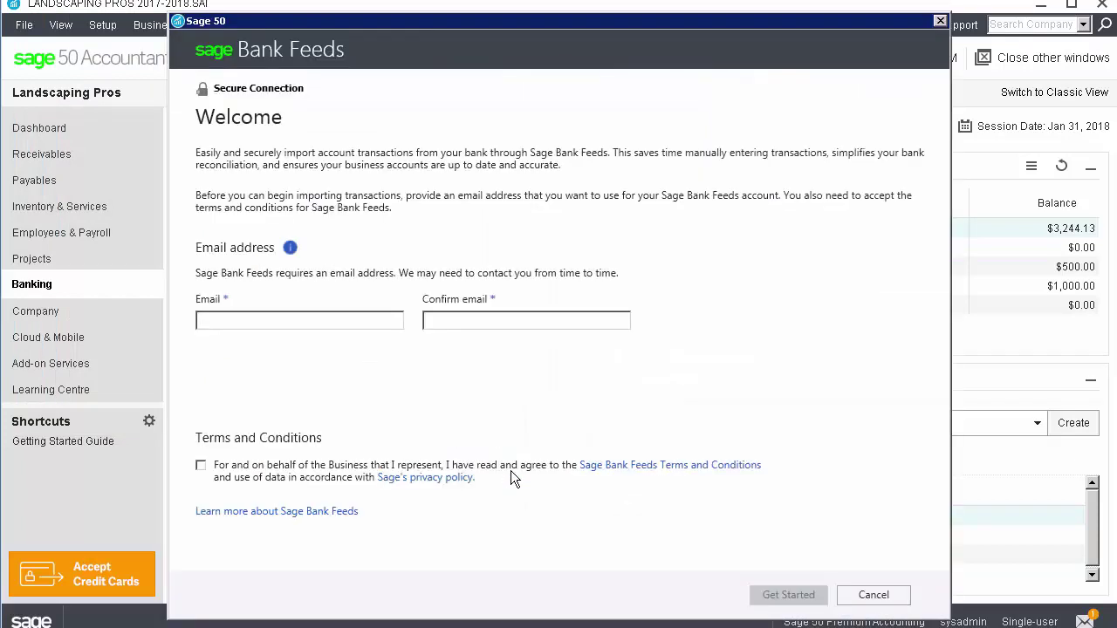
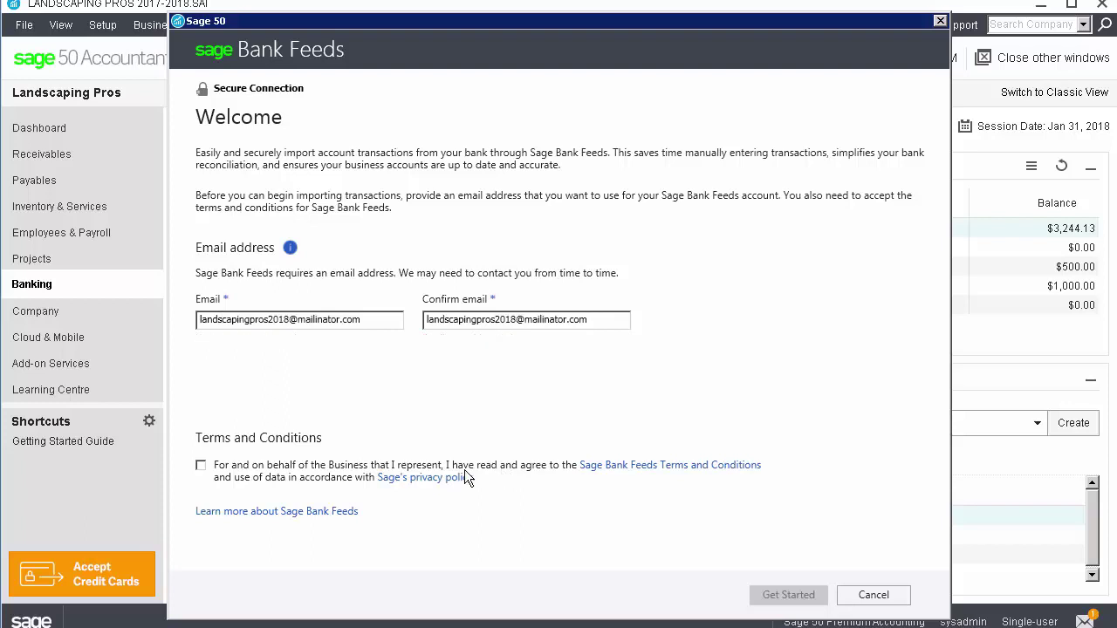
left_click(202, 466)
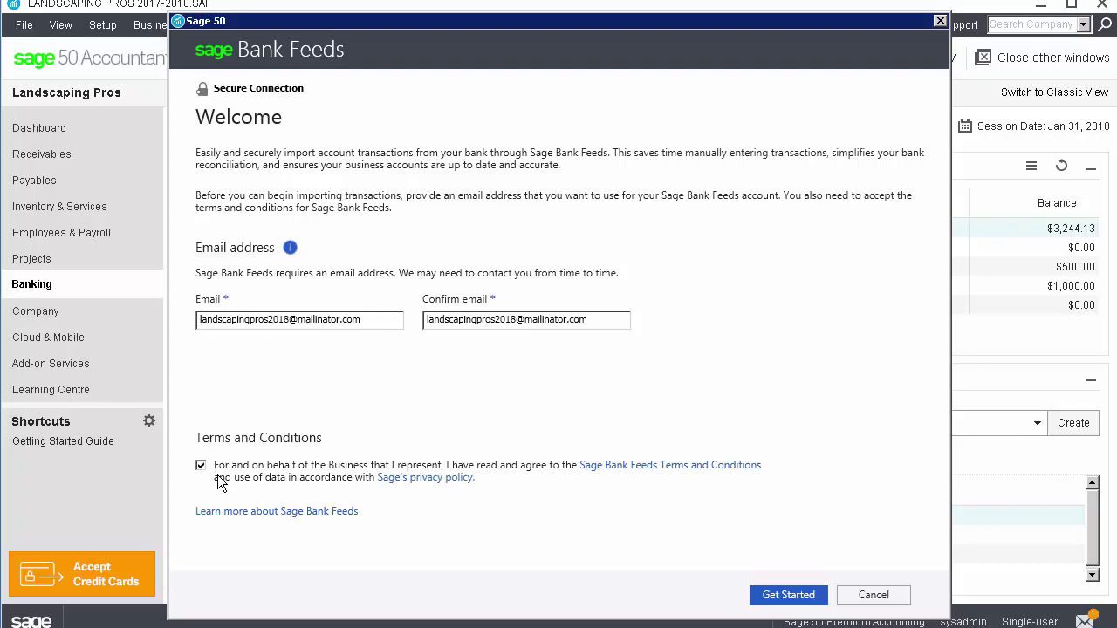
left_click(788, 599)
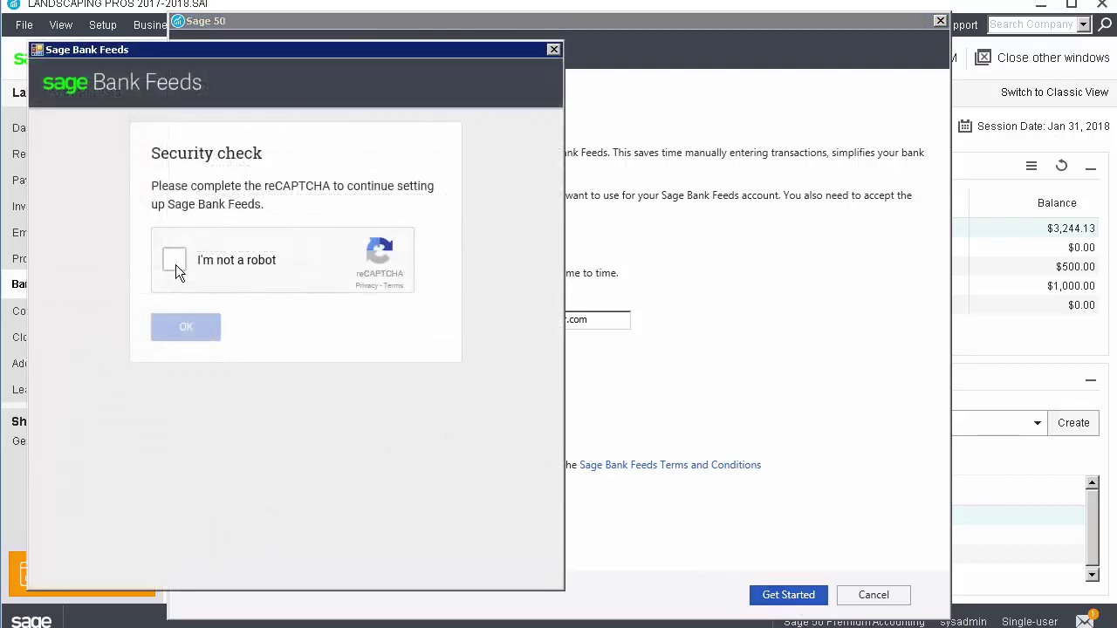
left_click(175, 264)
left_click(179, 329)
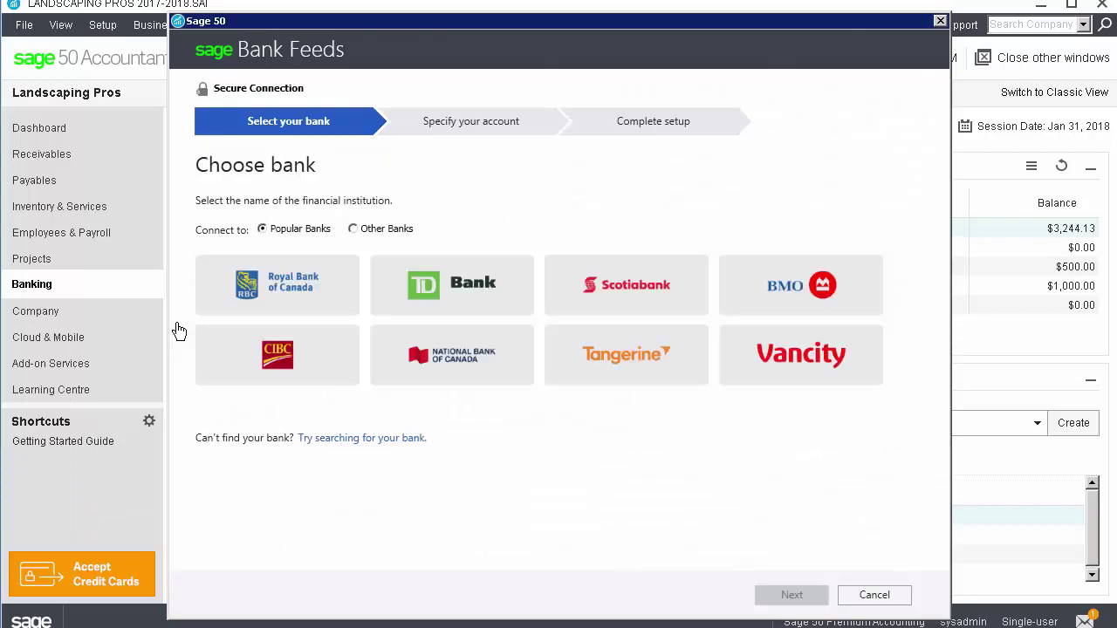
Search other banks for 'Dag' and select Dag Bank (Yodlee CAN Test)
left_click(390, 239)
left_click(369, 254)
type("Dag Bank (Yodlee CAN Test")
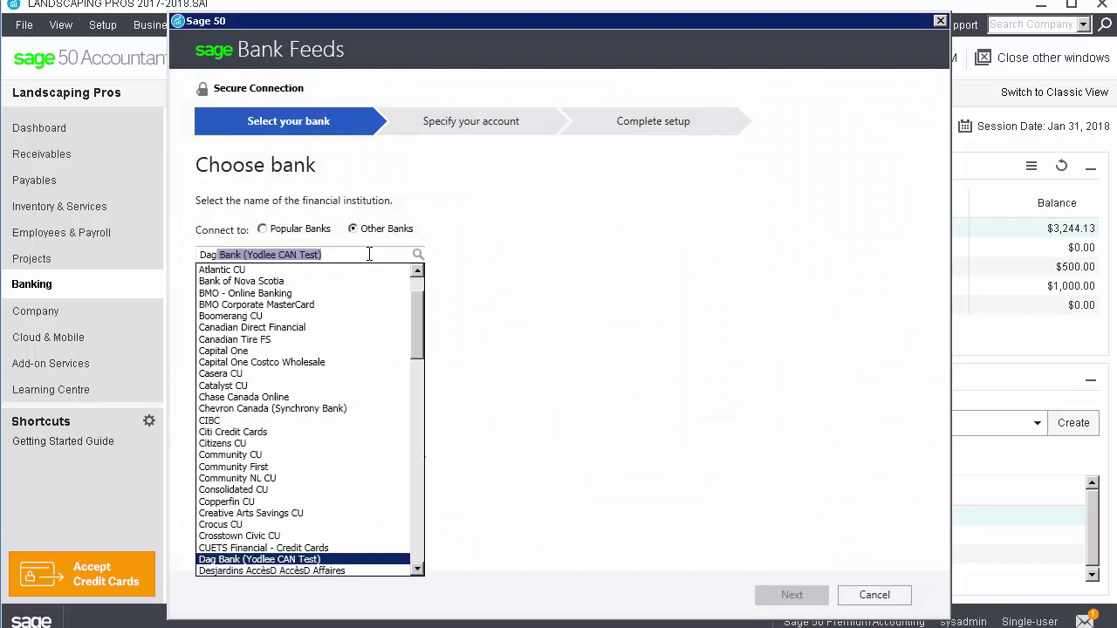
left_click(329, 560)
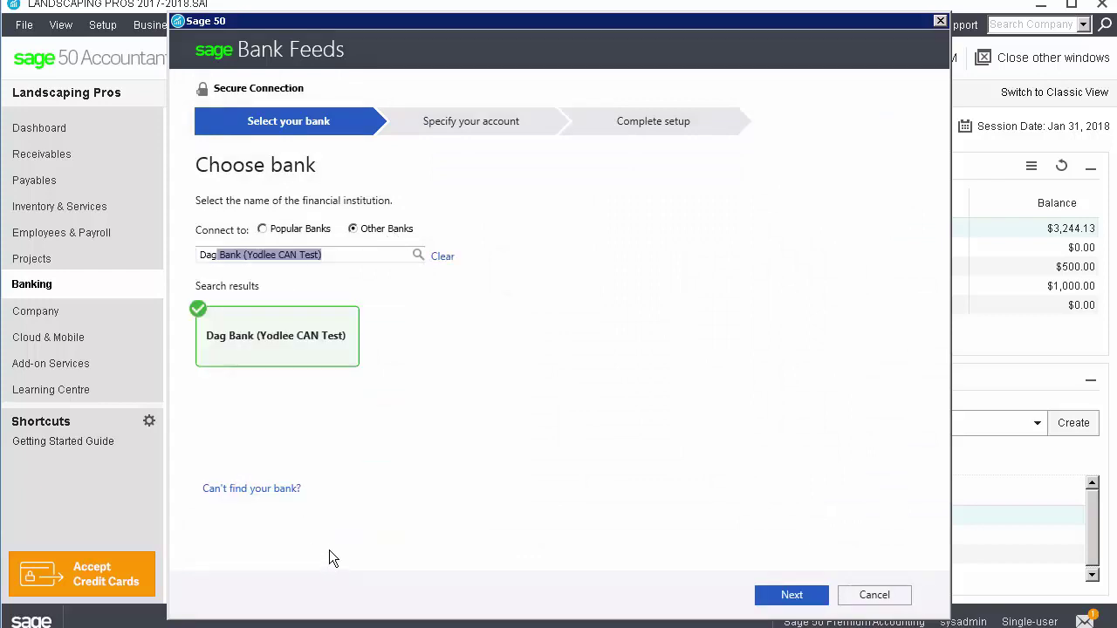
left_click(791, 595)
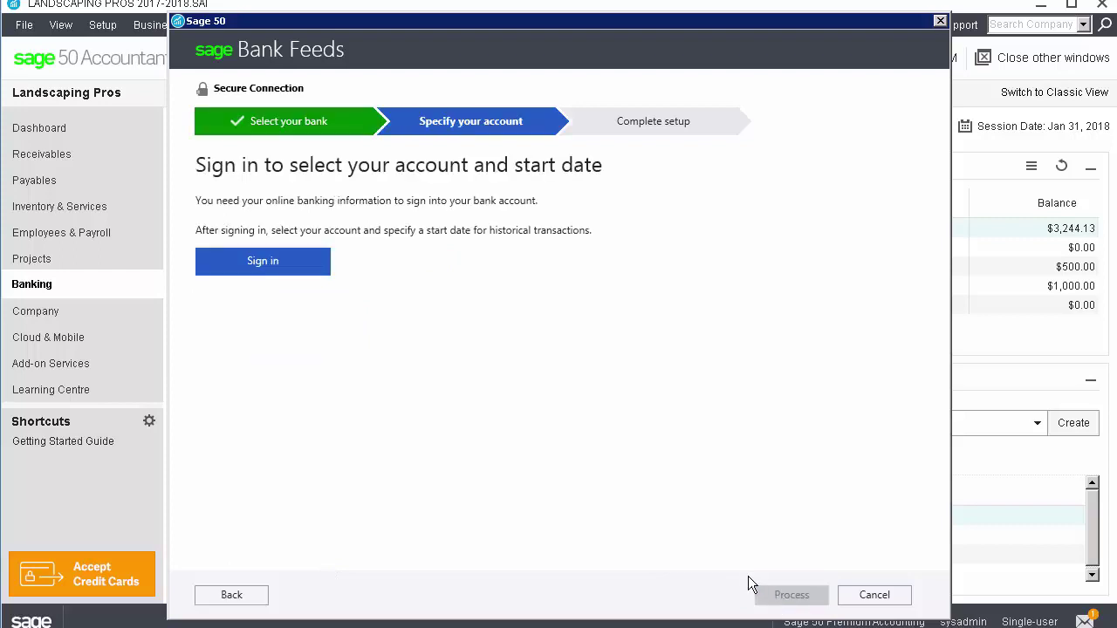
Sign in to Dag Bank with the site credentials and link the LandscapingPros Chequing Account
left_click(283, 265)
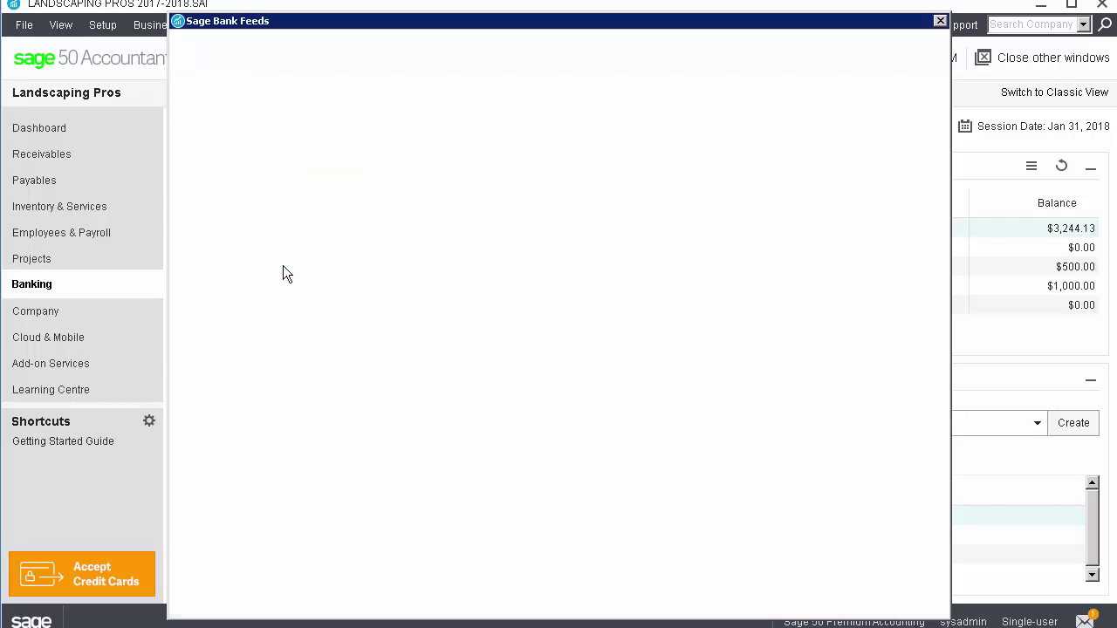
left_click(382, 216)
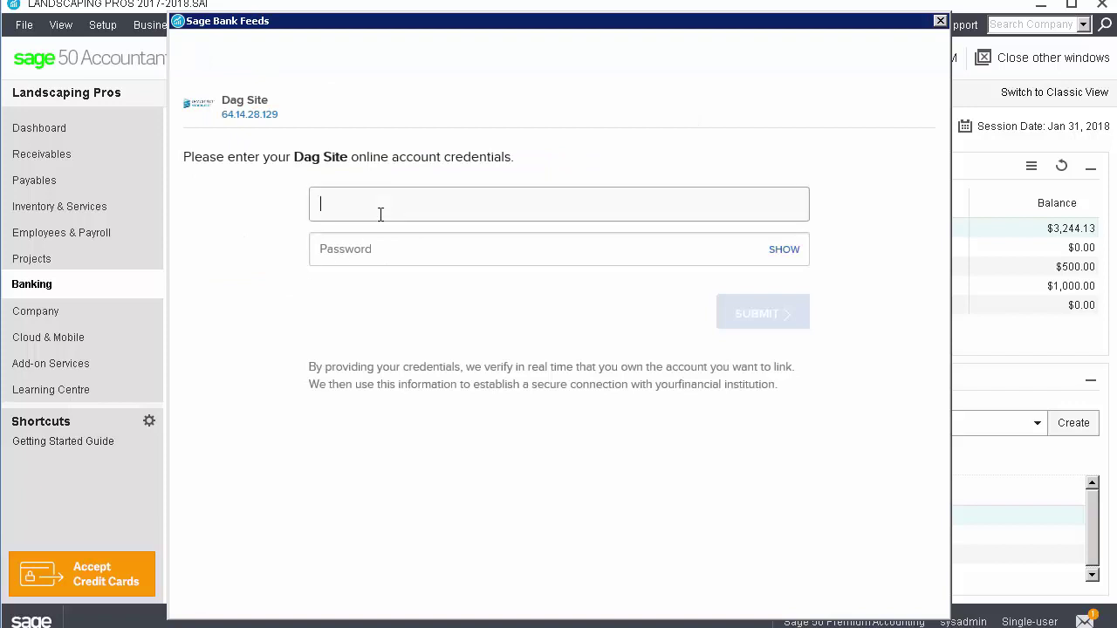
type("LandscapingPros20182.site16441.2")
key("Tab")
key("ctrl+v")
left_click(751, 322)
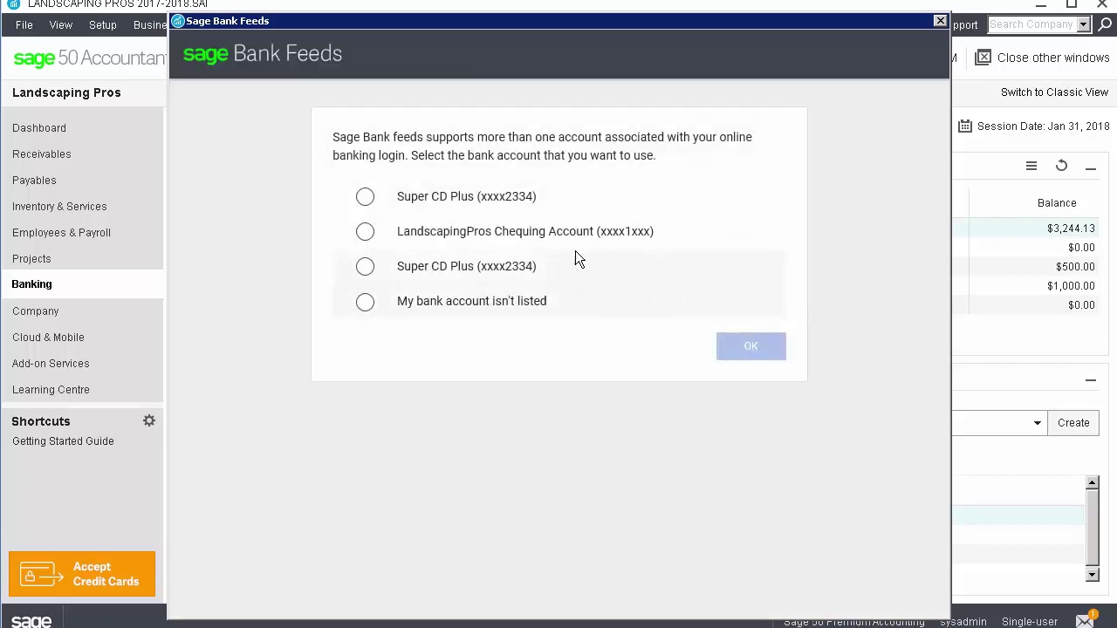
left_click(365, 232)
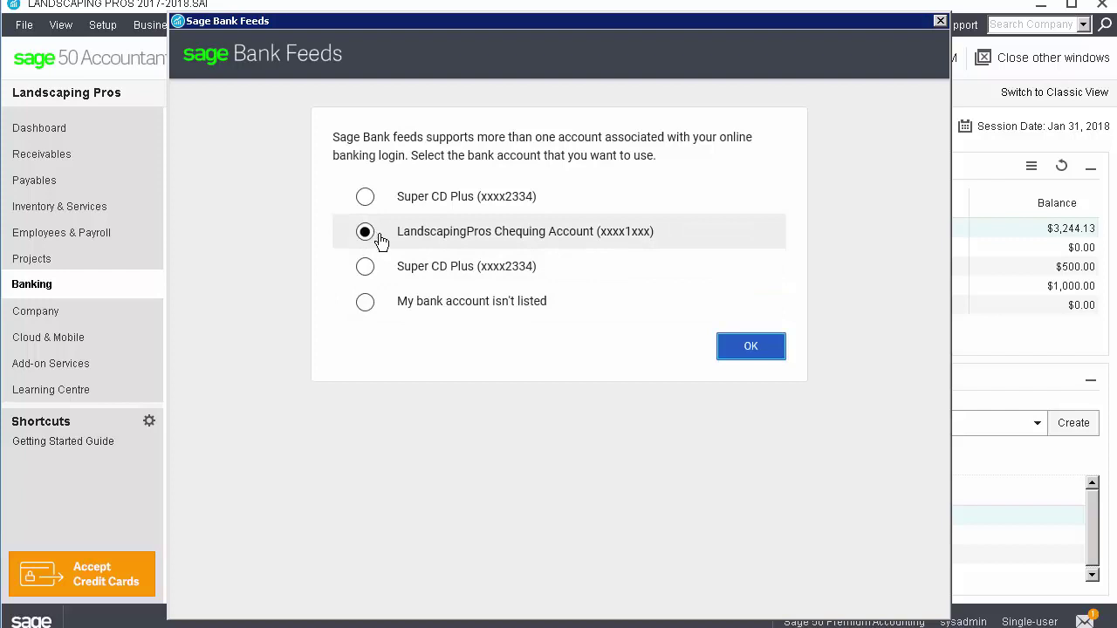
left_click(738, 357)
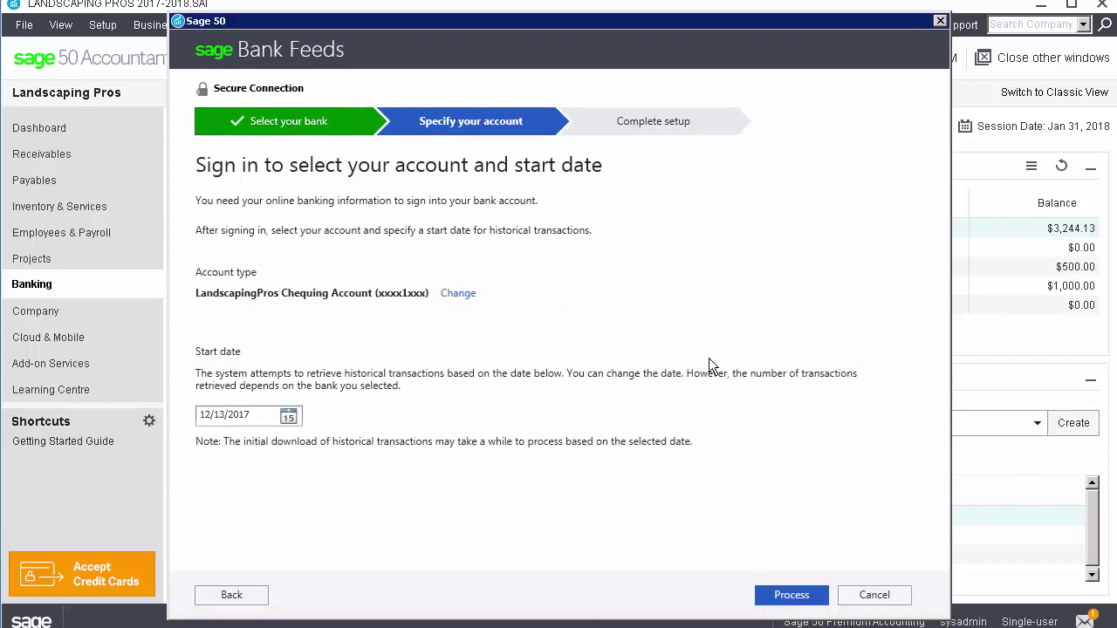
Change the bank feed start date to December 1, 2017 and finish the connection
left_click(288, 417)
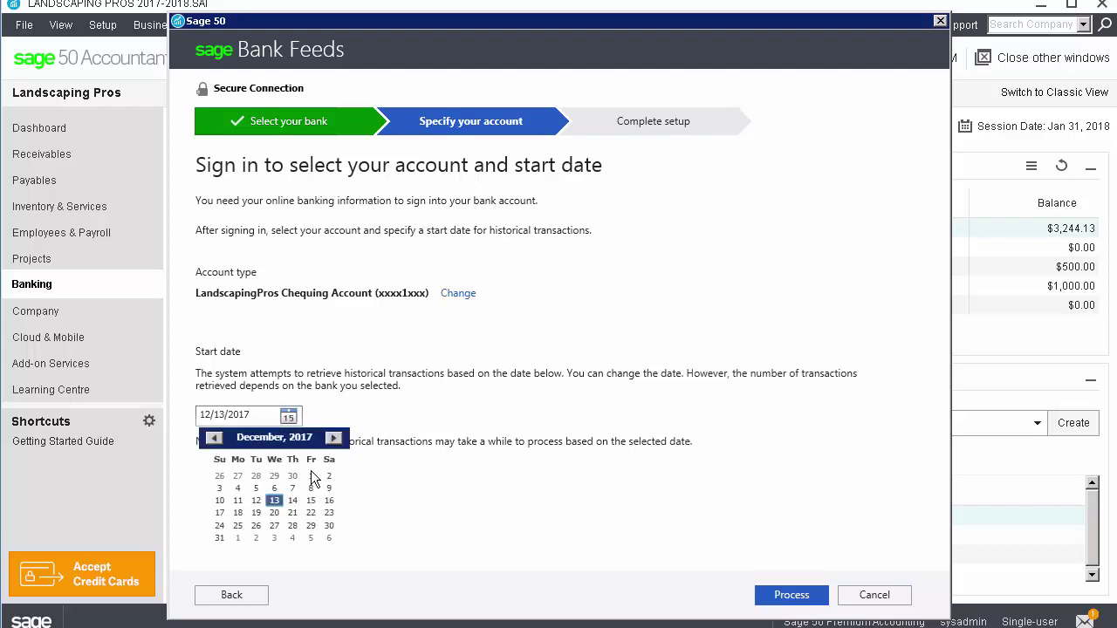
left_click(312, 477)
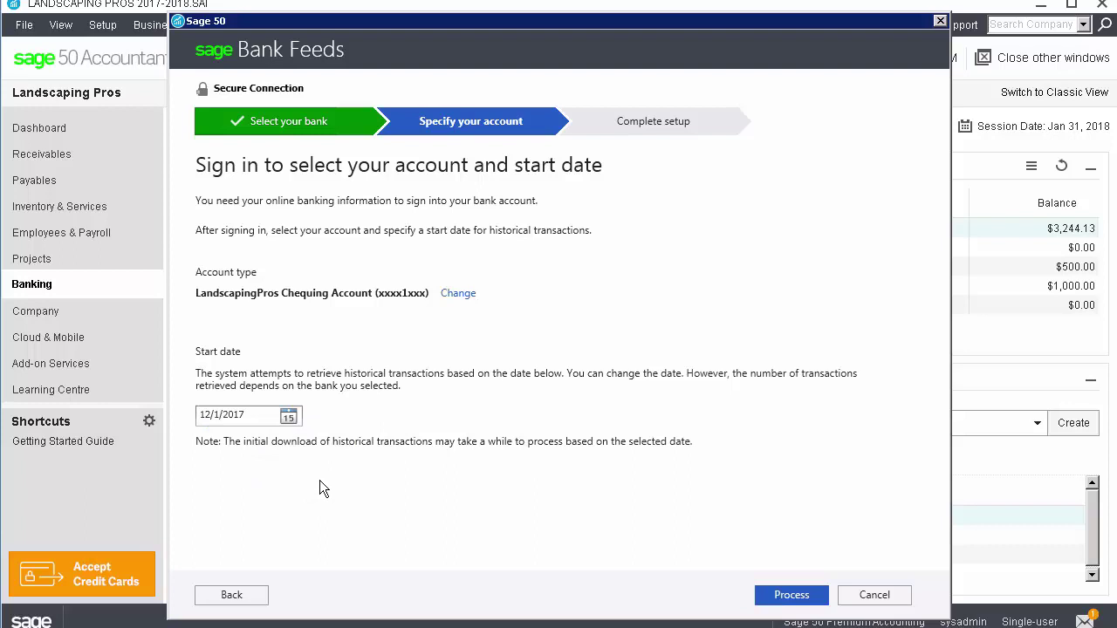
left_click(807, 599)
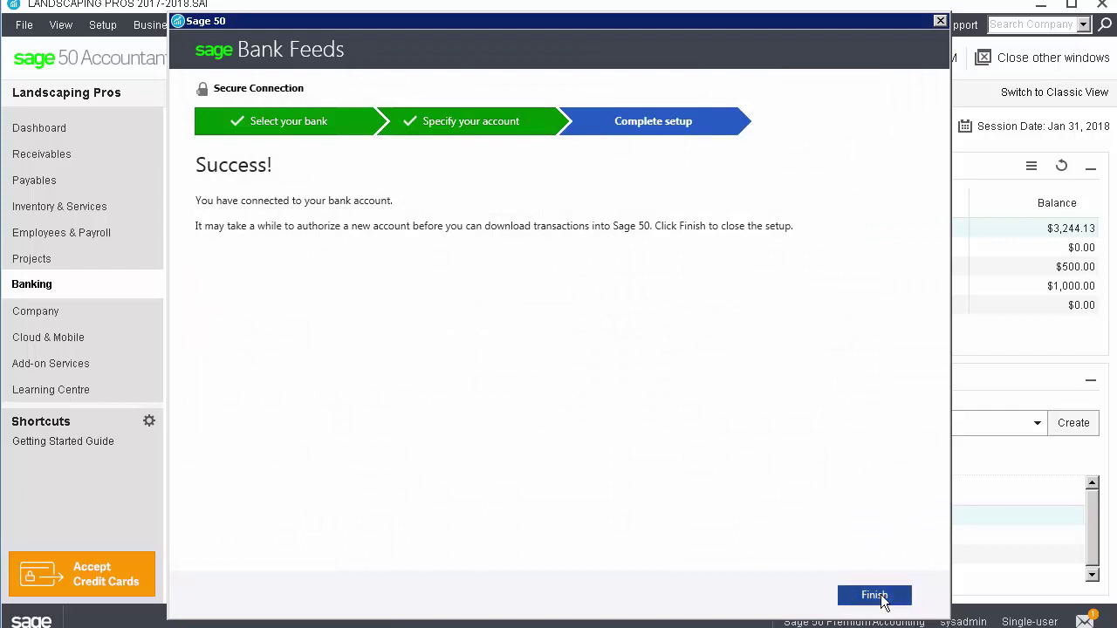
left_click(875, 597)
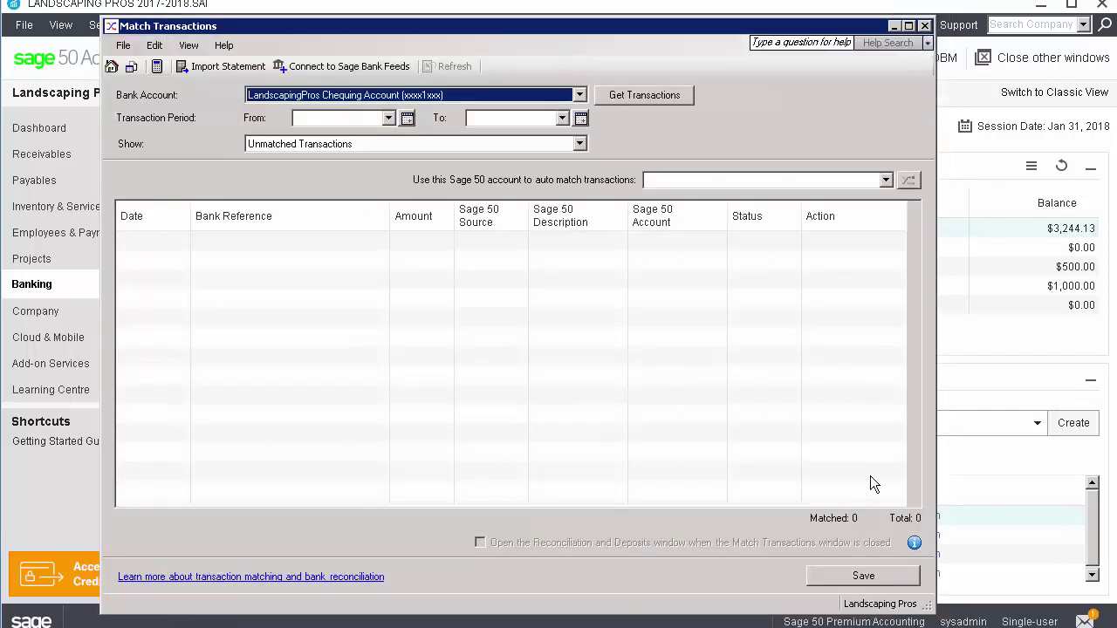
Choose 1020 Chequing Bank Account as the auto-match account in Match Transactions
left_click(886, 180)
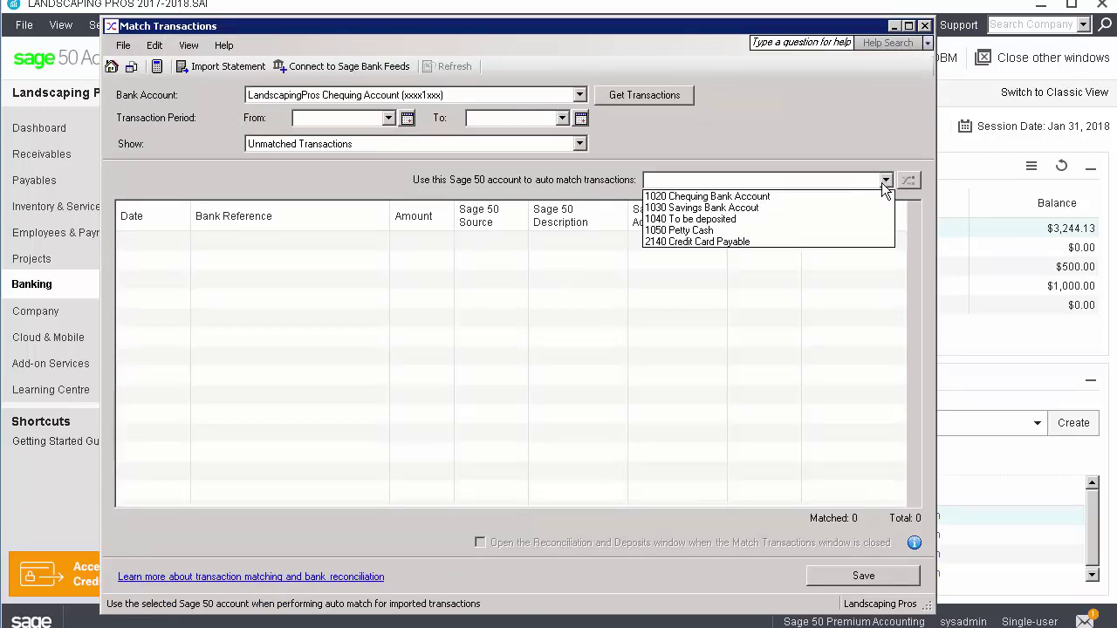
left_click(870, 197)
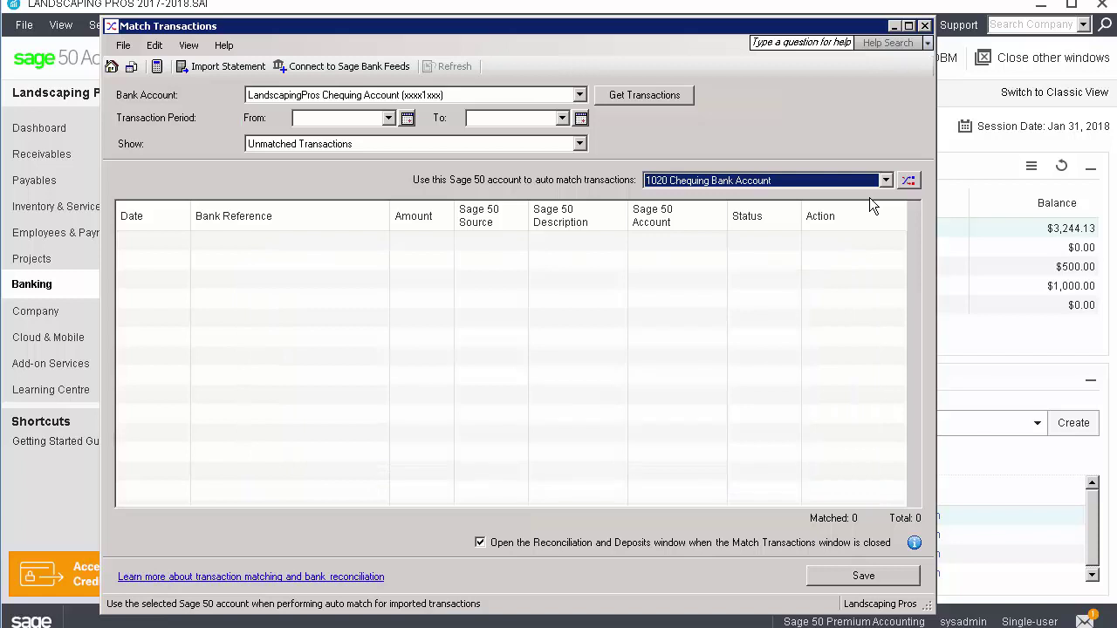
key("shift+Tab")
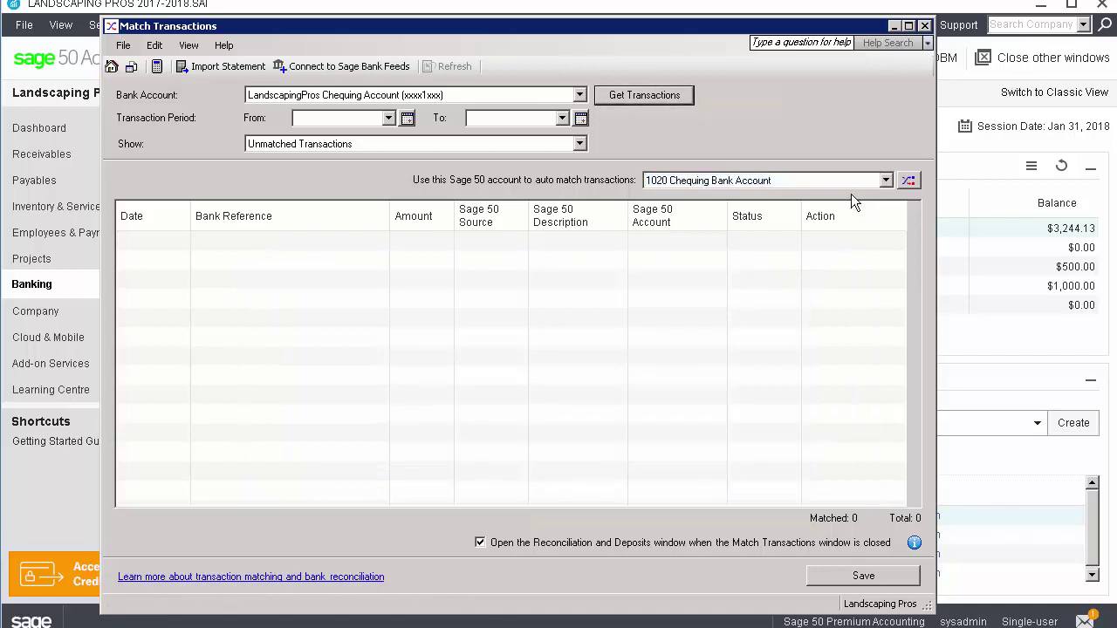
Get the 37 bank transactions, then search for a match to the Apr 24 Best Buy line
left_click(662, 95)
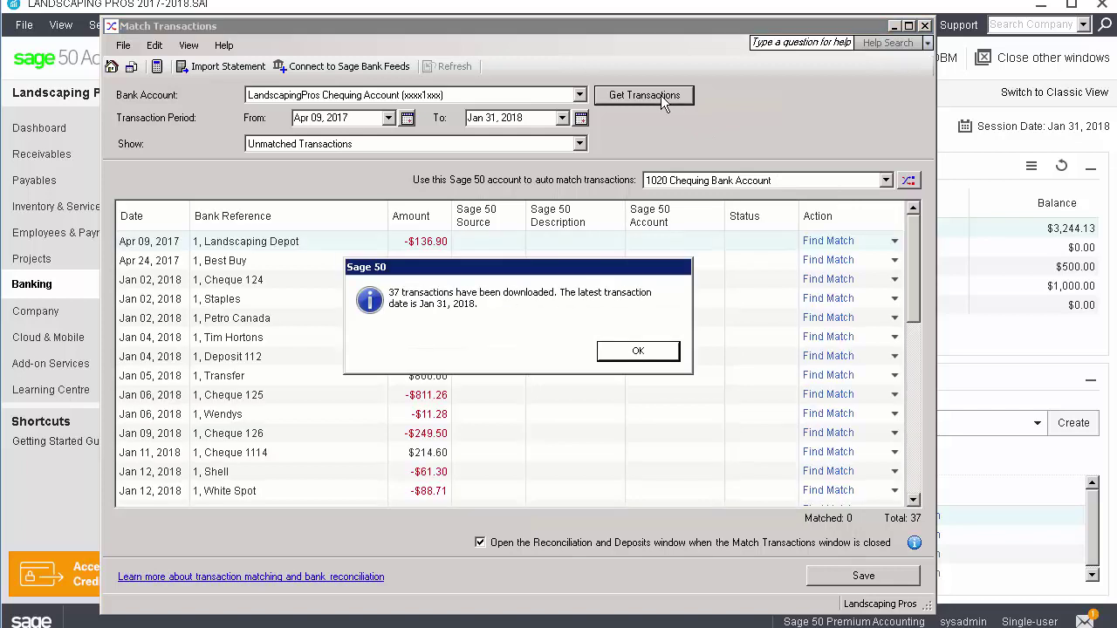
left_click(644, 359)
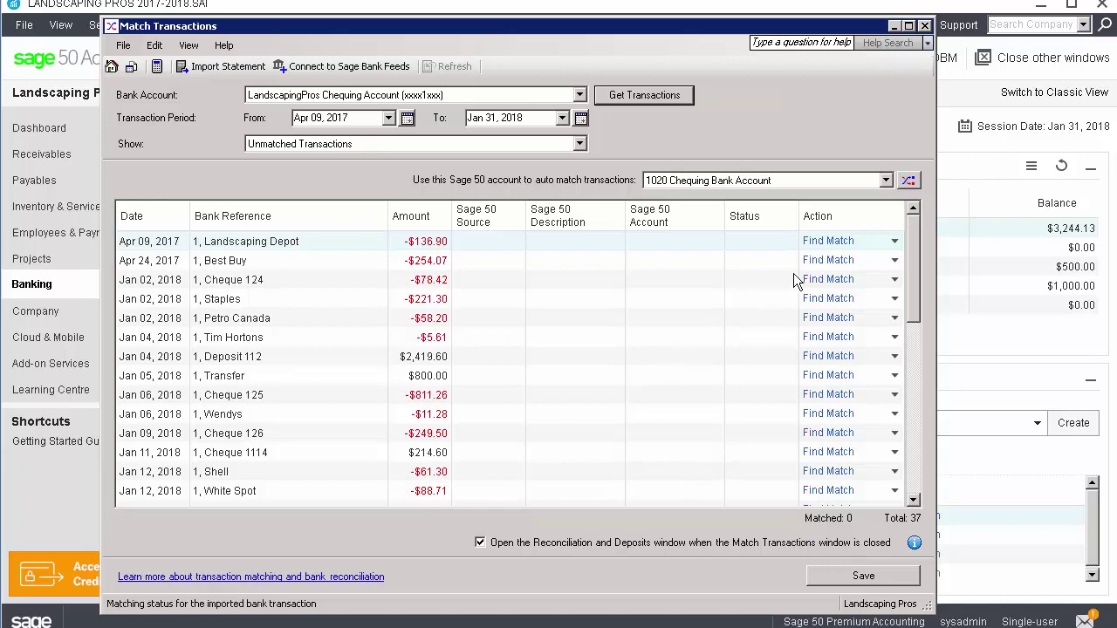
left_click(823, 261)
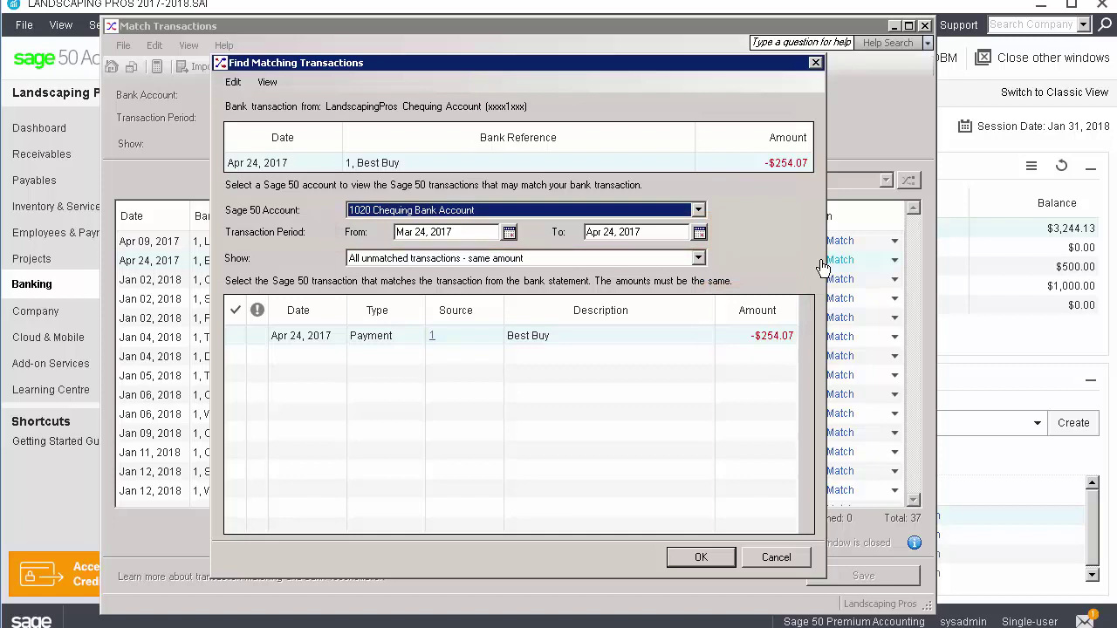
Tick the Apr 24, 2017 Best Buy -$254.07 payment as the match and confirm it
left_click(236, 336)
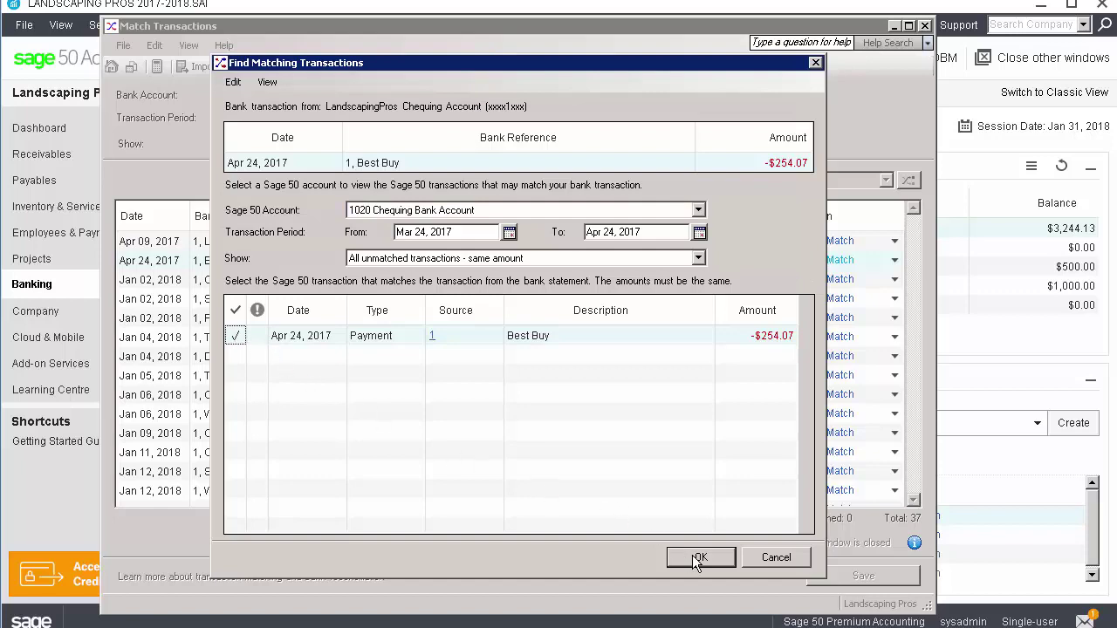
left_click(698, 558)
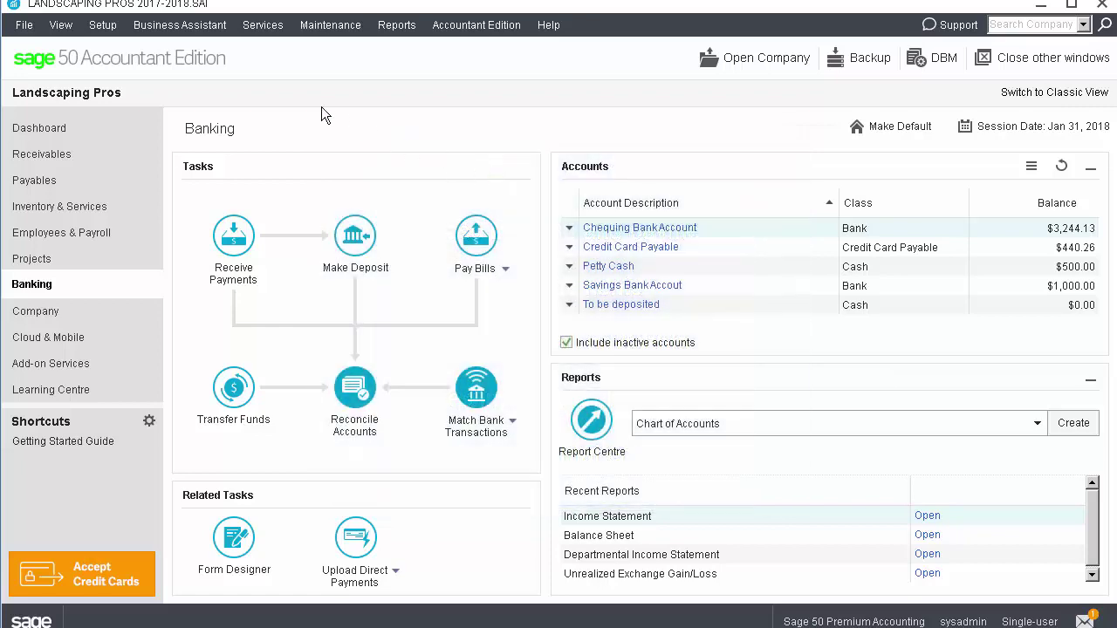
In Linked Accounts settings, set Charges to 5690 Interest & Bank Charges and Income to 4440 Interest Revenue
left_click(102, 25)
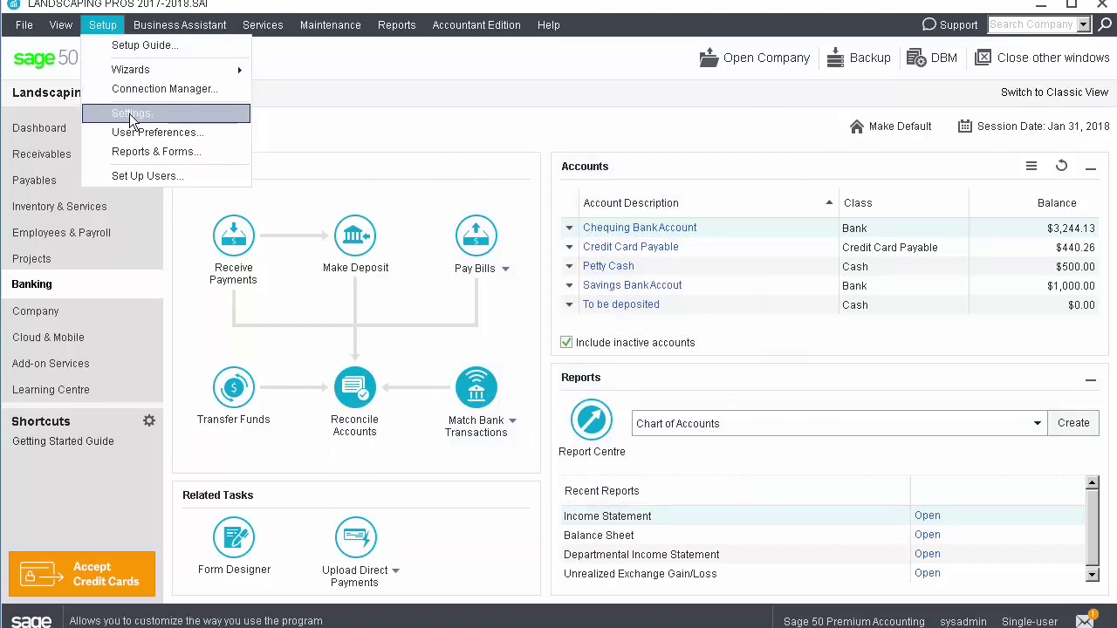
left_click(125, 113)
left_click(101, 145)
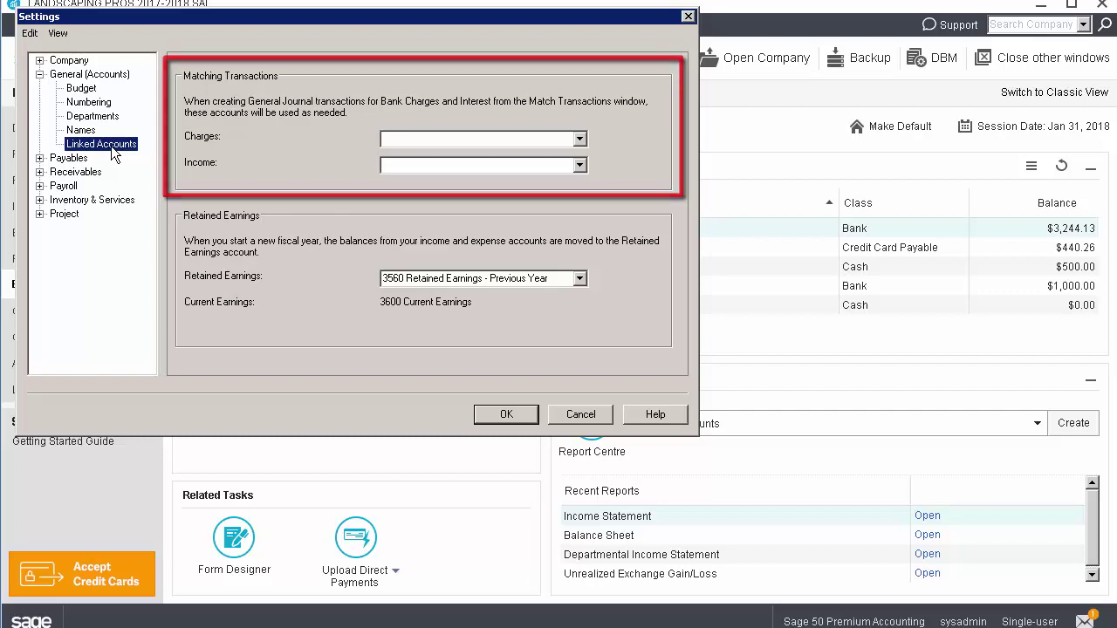
left_click(443, 140)
type("5690")
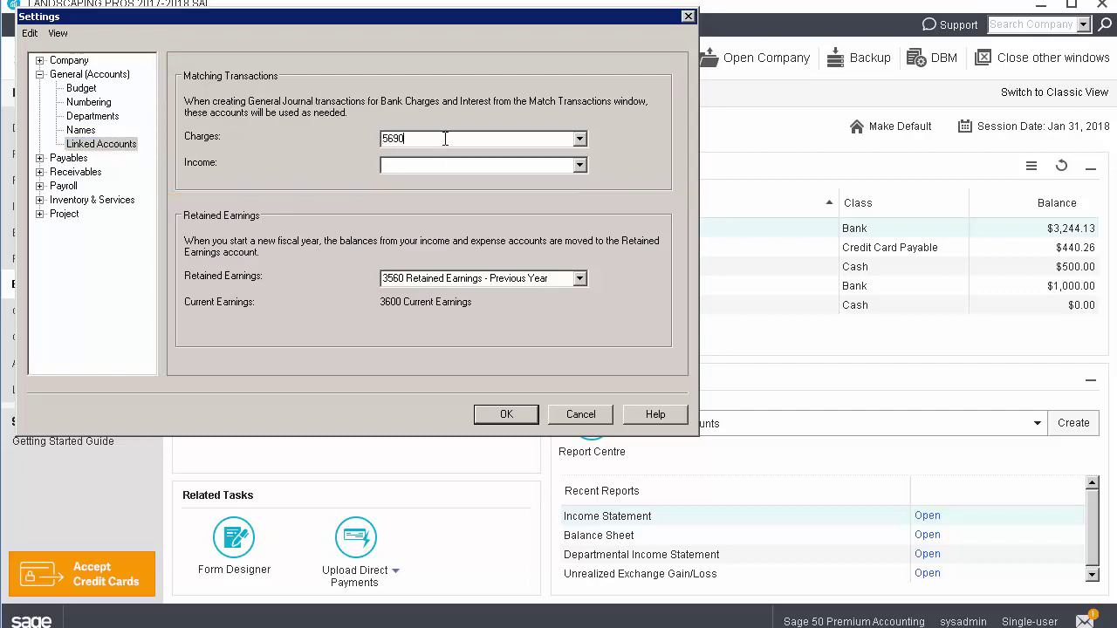
key("Tab")
left_click(579, 166)
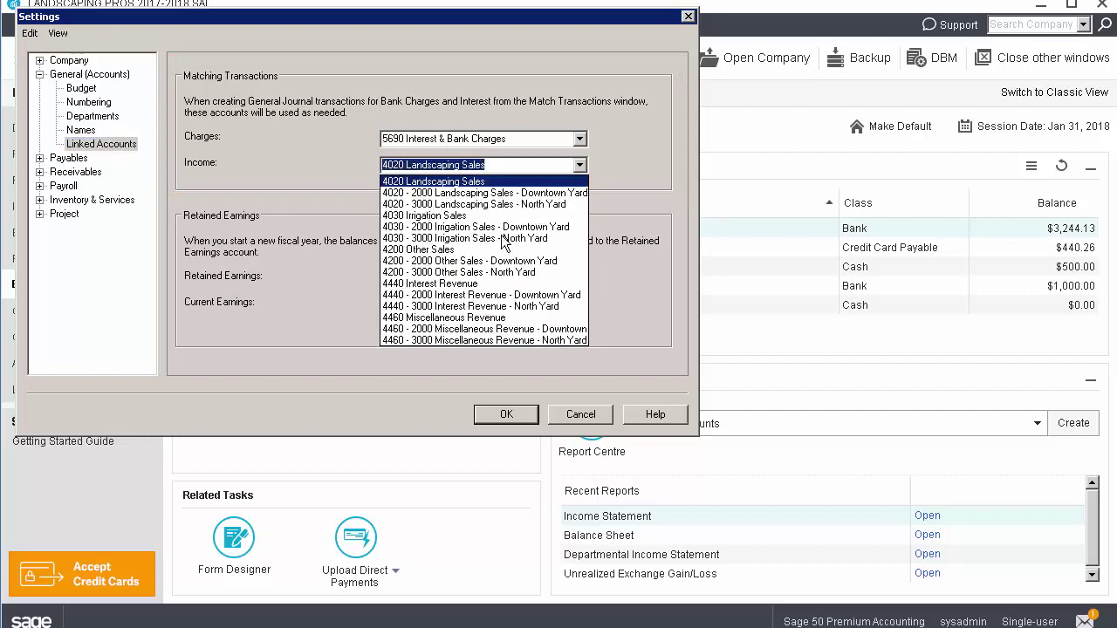
left_click(470, 288)
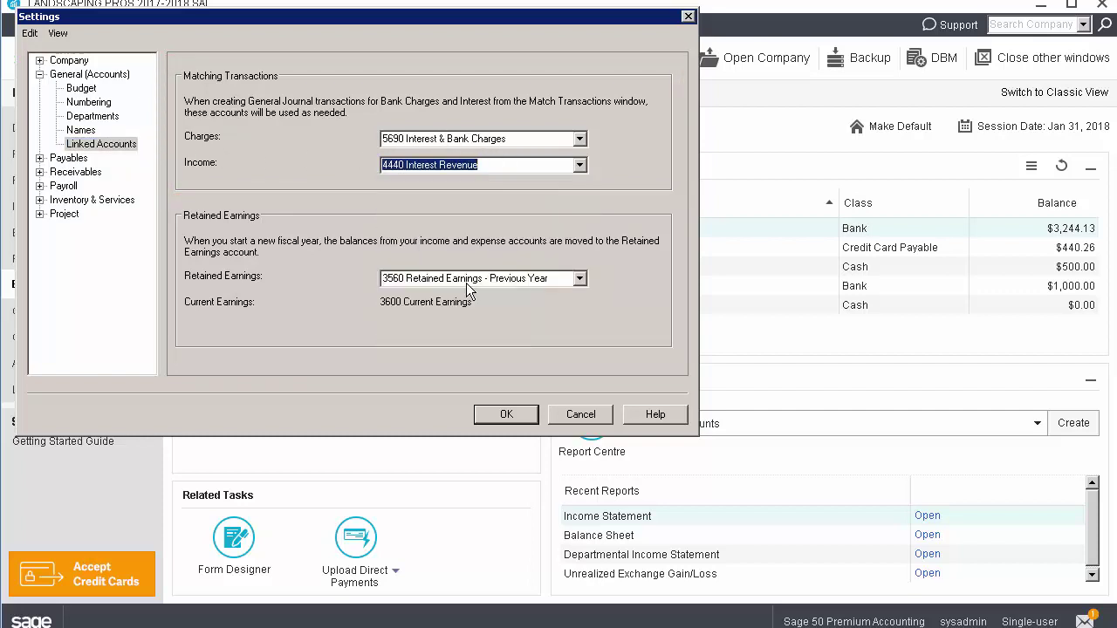
left_click(499, 417)
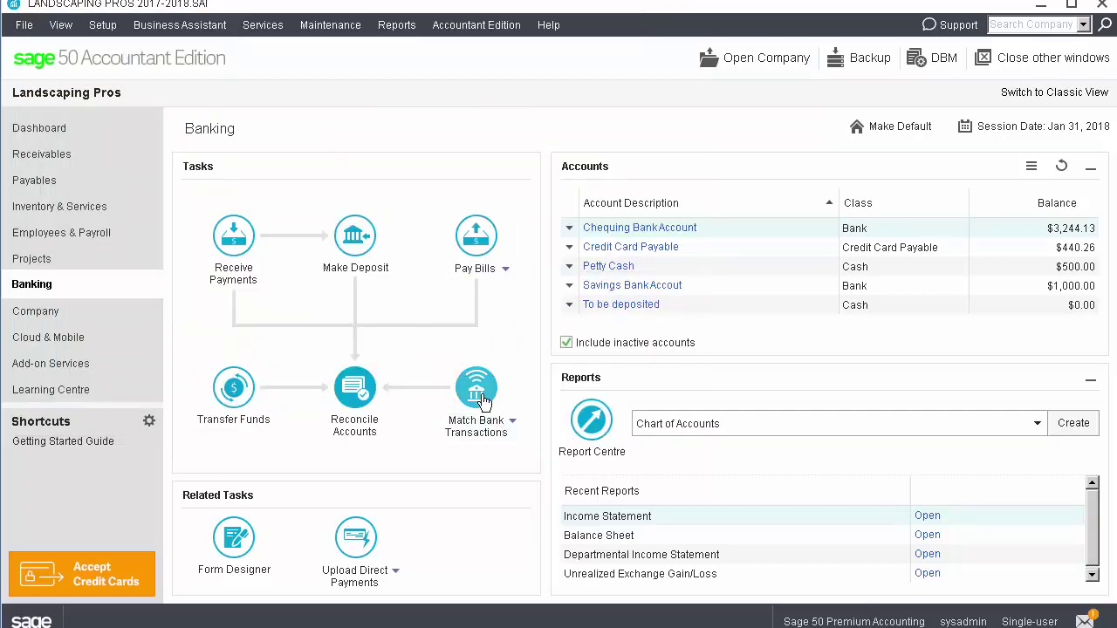
Reopen Match Transactions and show the Create Transaction options for the Apr 09 Landscaping Depot line
left_click(478, 393)
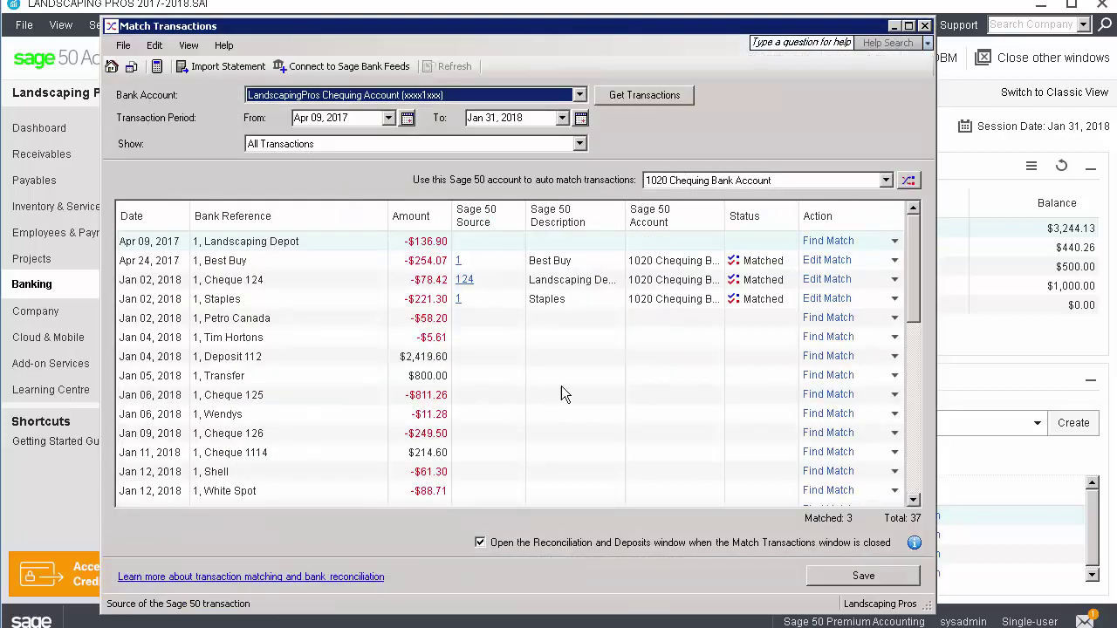
left_click(894, 244)
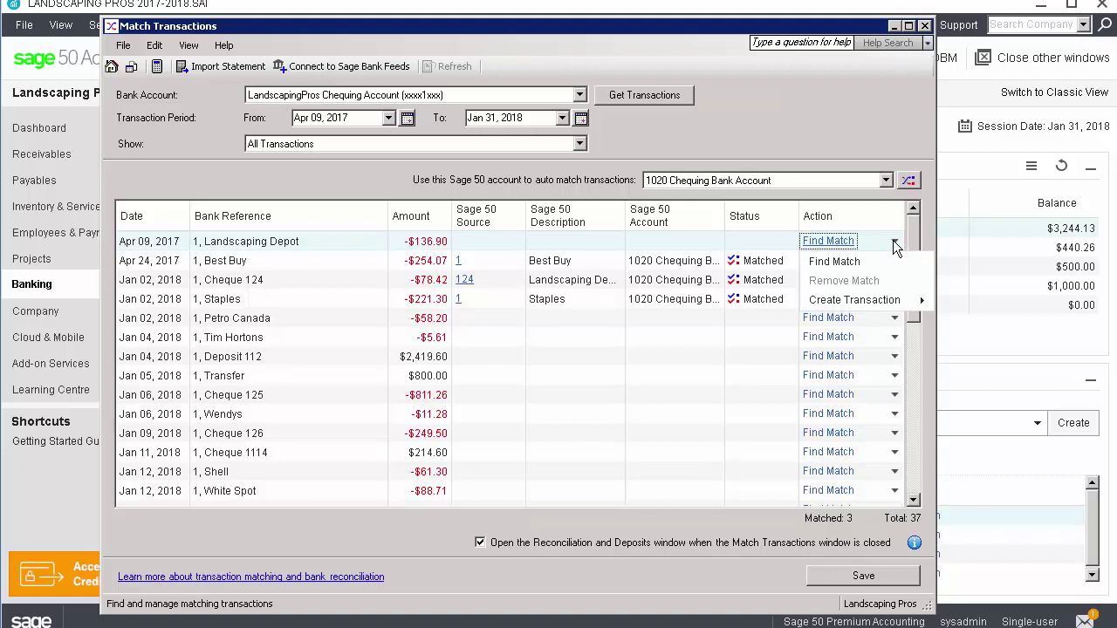
mouse_move(893, 305)
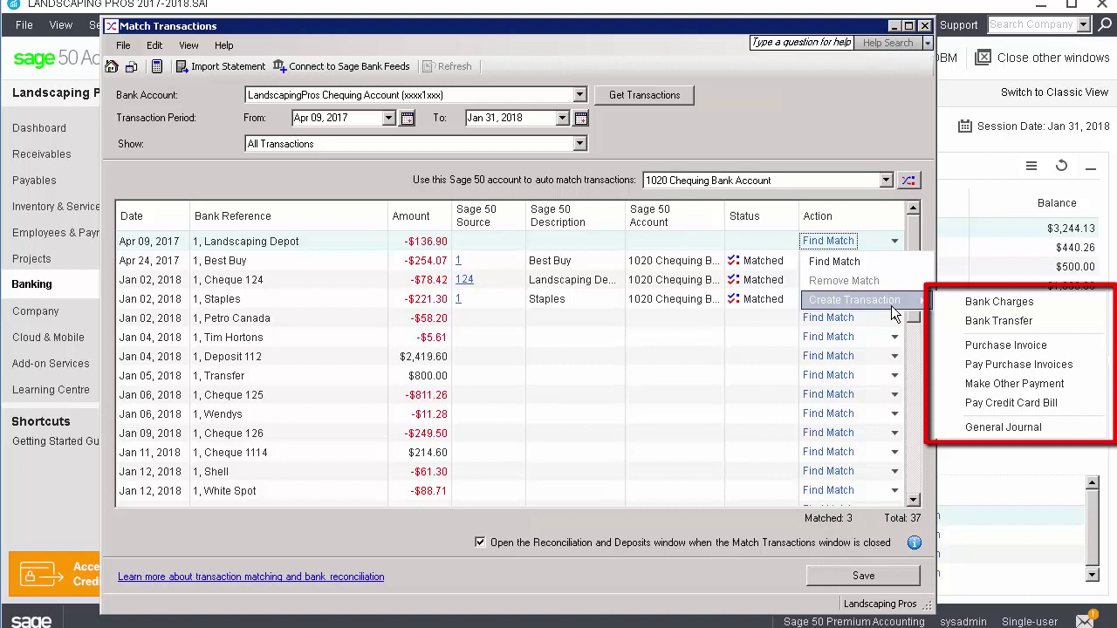
Record the Jan 30 $18 bank fees line as a posted bank charge
left_click(429, 536)
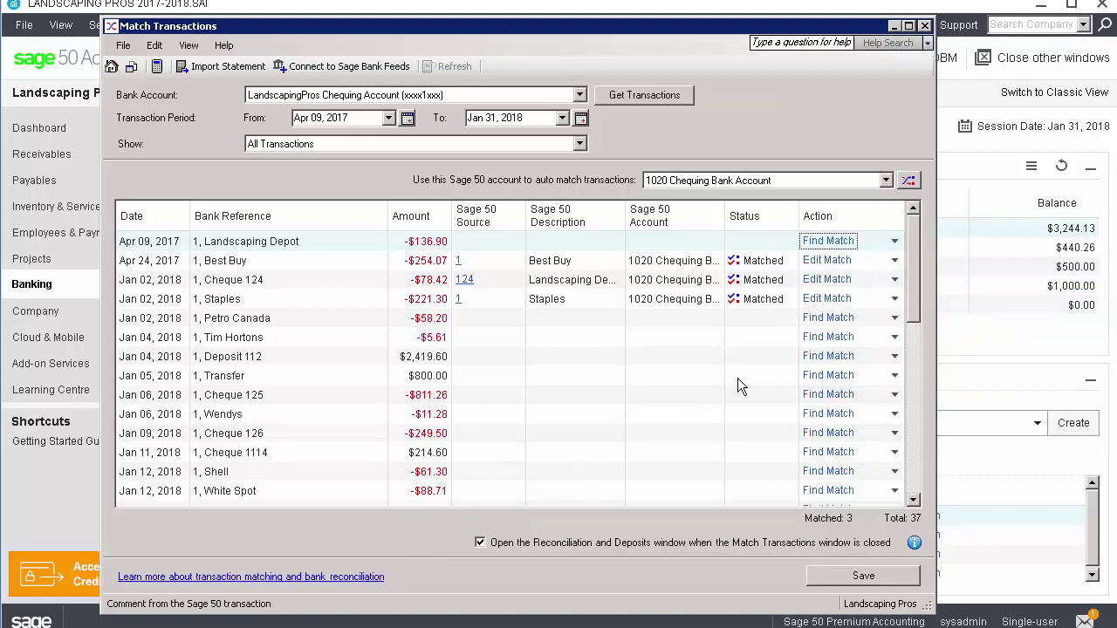
scroll(914, 389, "down", 2)
scroll(914, 389, "down", 5)
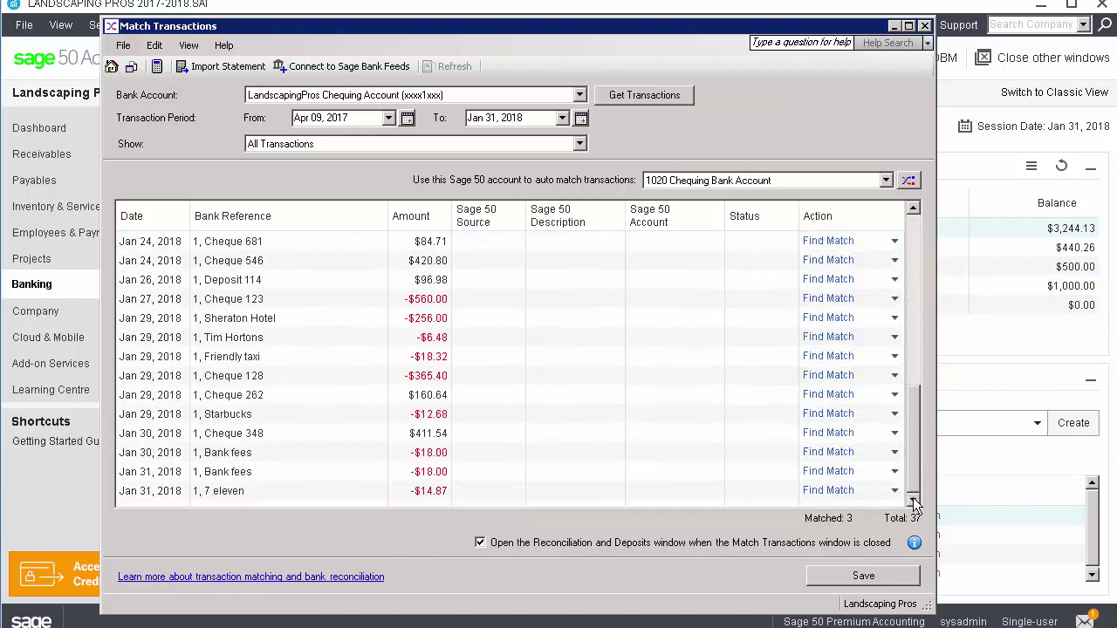
left_click(893, 453)
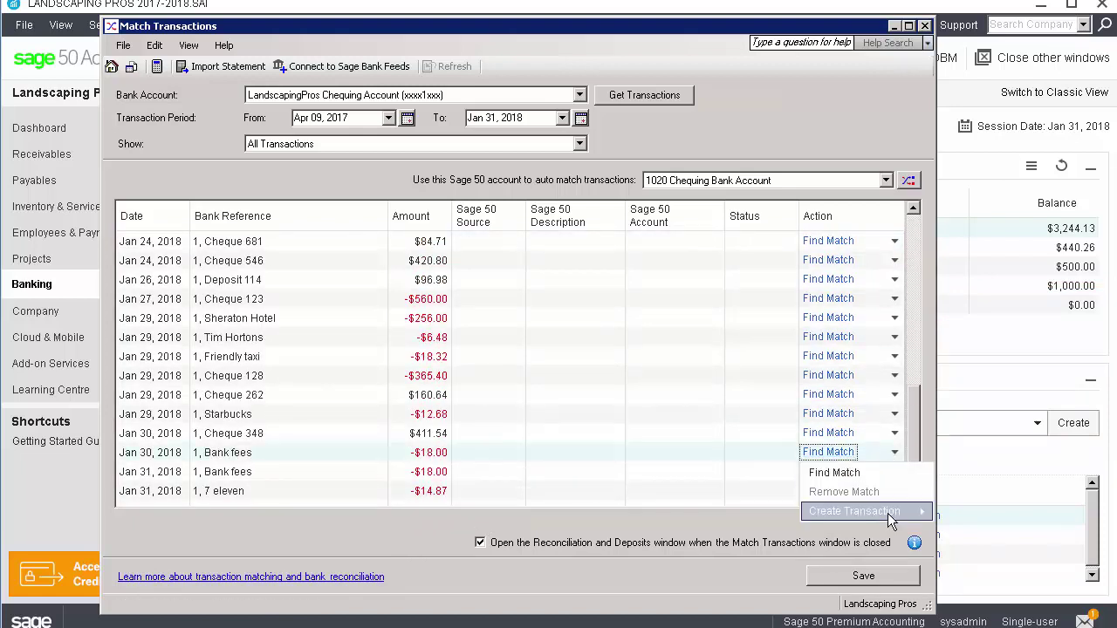
mouse_move(888, 513)
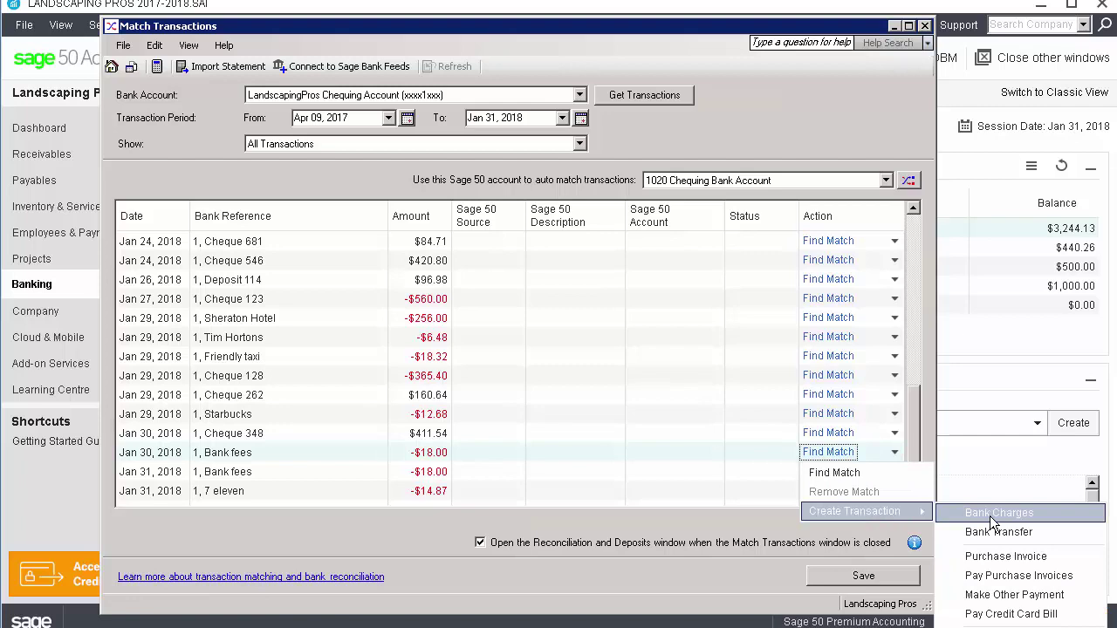
left_click(995, 514)
left_click(703, 463)
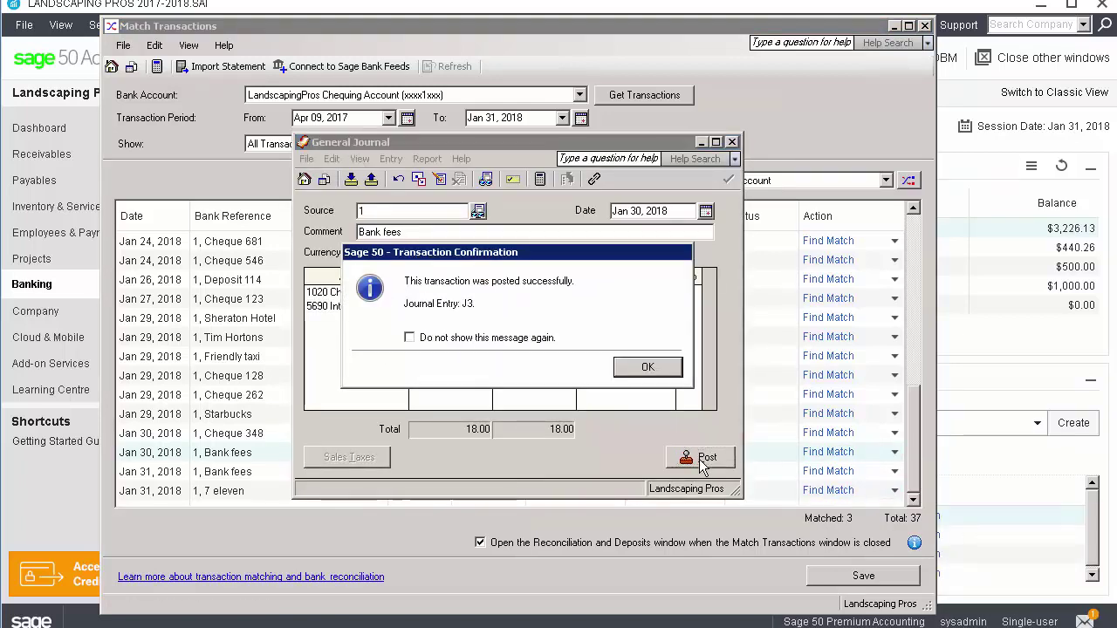
left_click(646, 368)
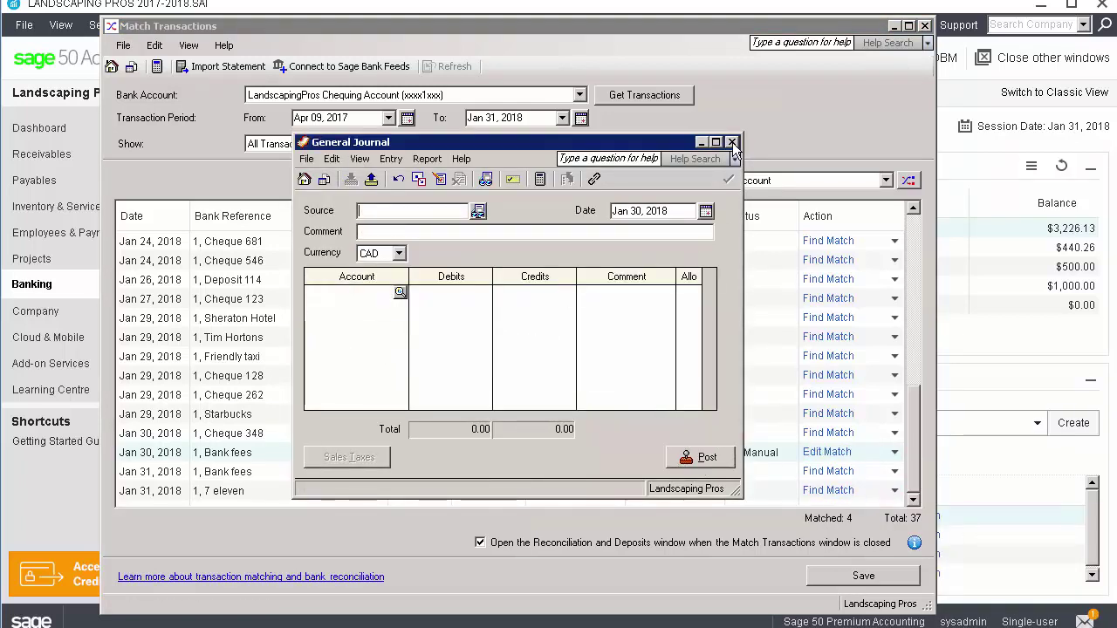
left_click(731, 143)
left_click(913, 208)
left_click(913, 208)
Post the Jan 22 $1,500 transfer line as a bank transfer to 1030 Savings Bank Account
left_click(894, 298)
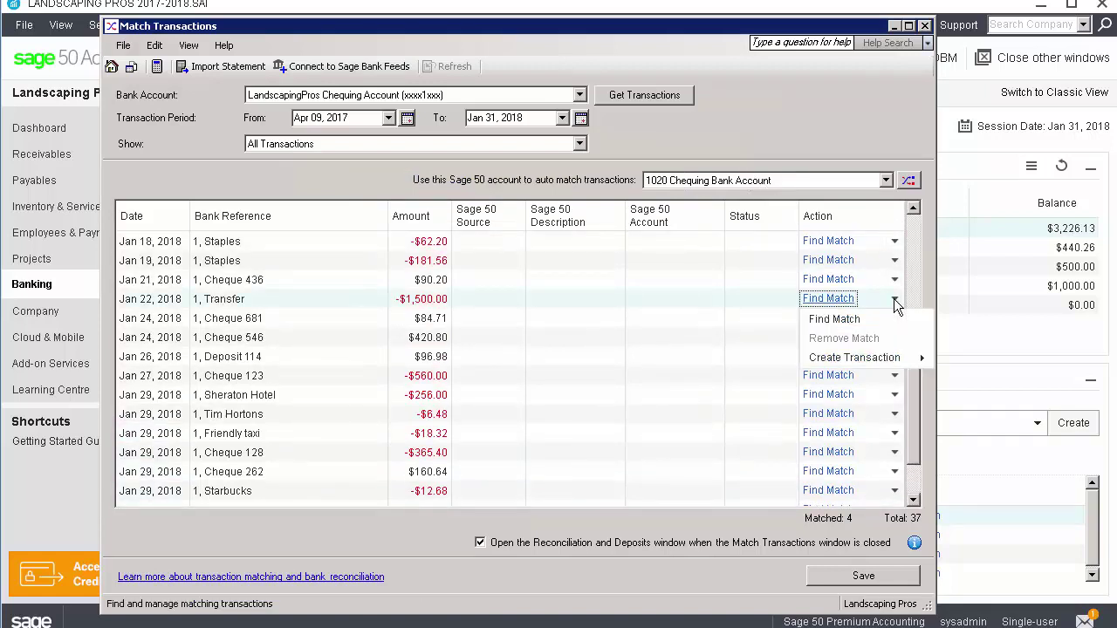
mouse_move(894, 358)
left_click(980, 378)
left_click(641, 266)
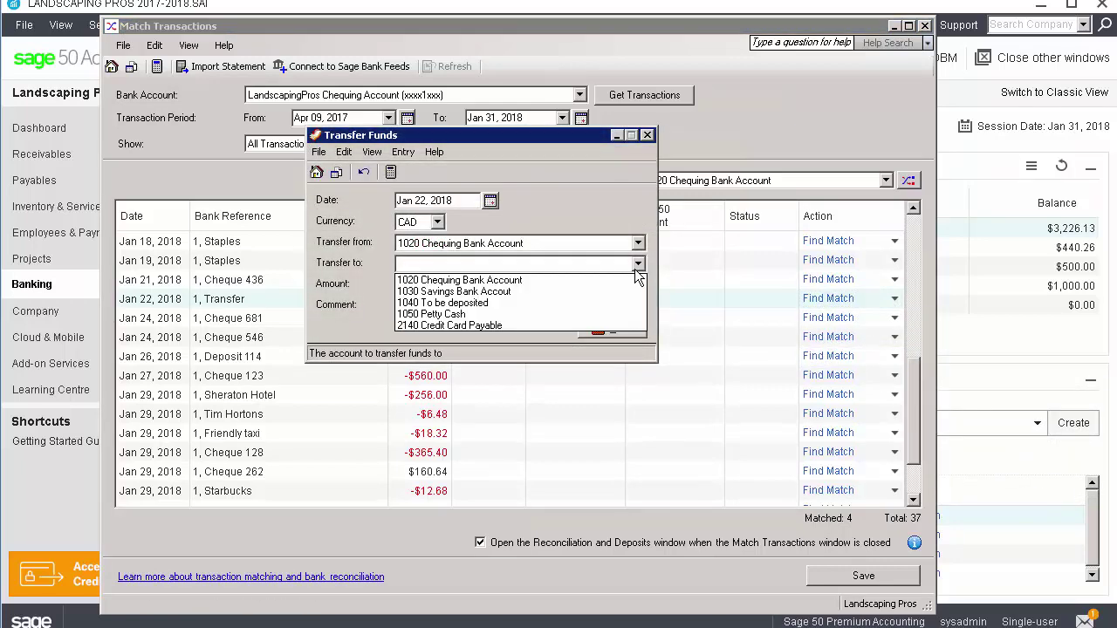
left_click(606, 290)
left_click(619, 329)
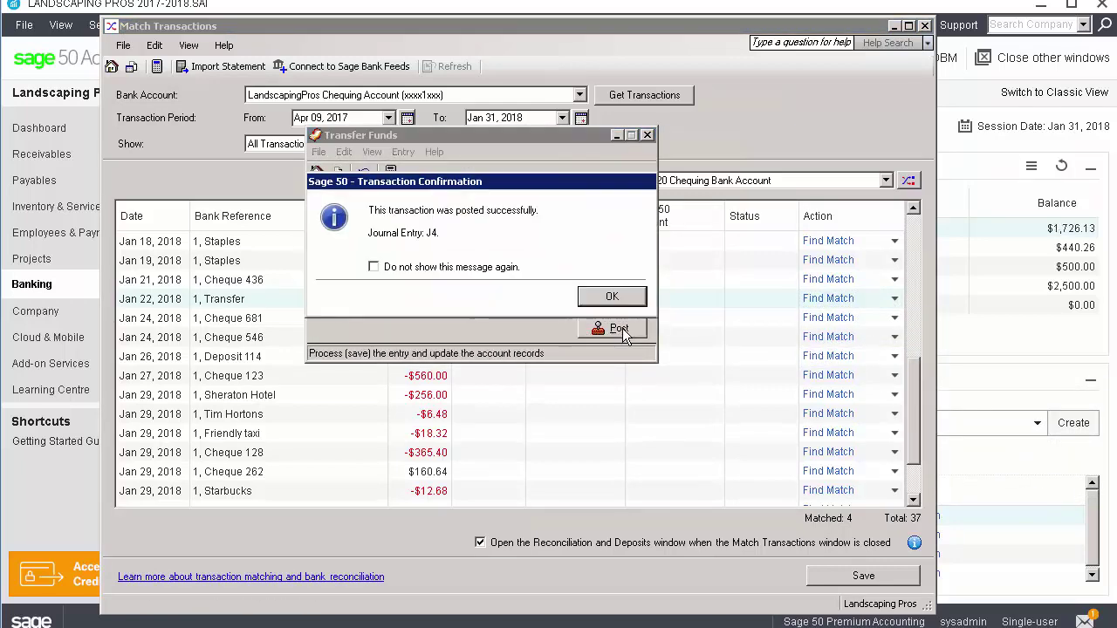
left_click(624, 301)
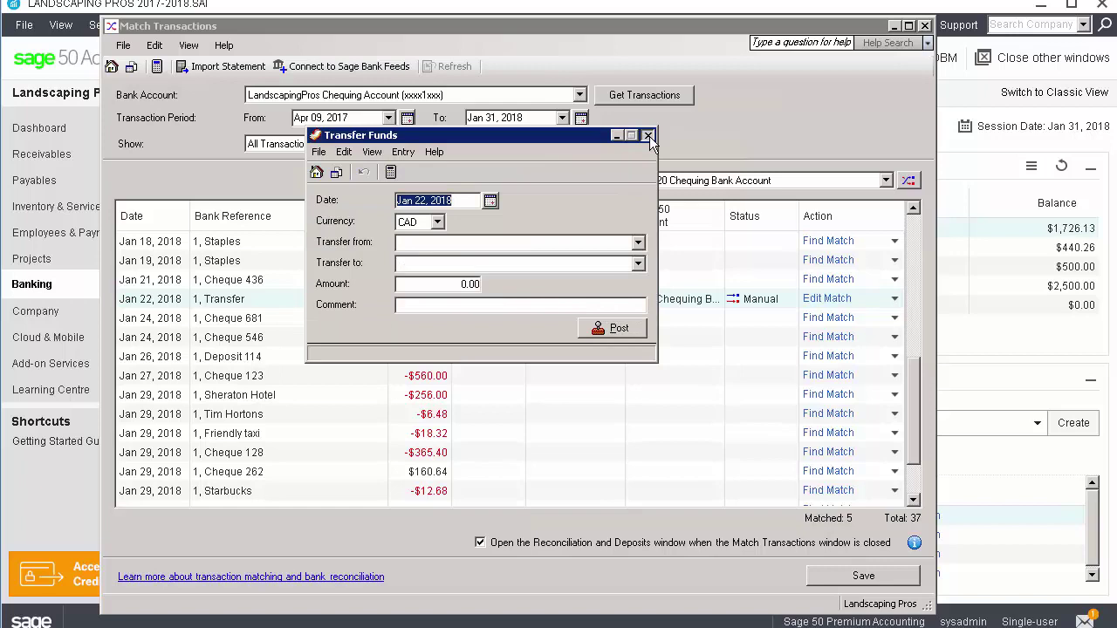
left_click(647, 135)
left_click(913, 208)
left_click(913, 209)
left_click_drag(912, 209, 913, 210)
Match Cheque 125 by posting a prefilled purchase invoice to vendor United Way
left_click(893, 394)
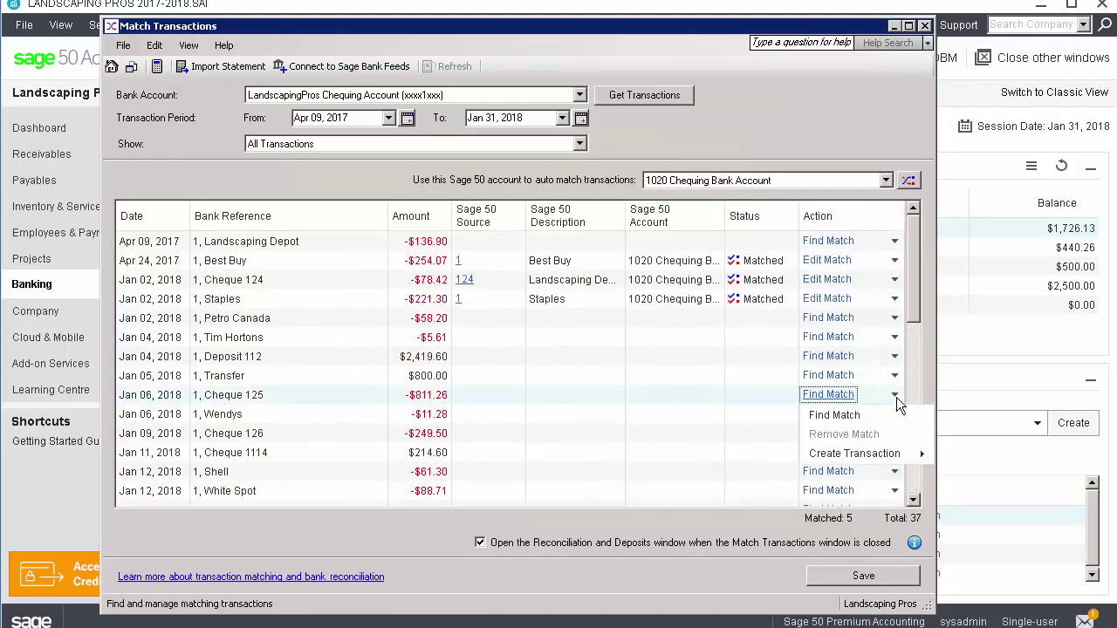
mouse_move(899, 453)
left_click(1006, 498)
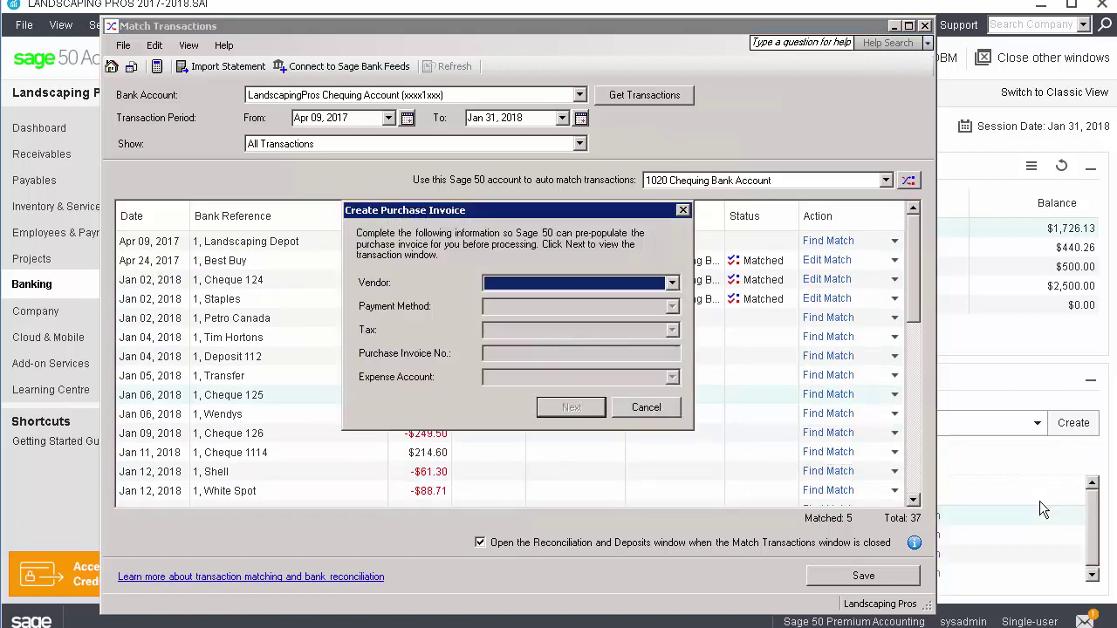
left_click(672, 282)
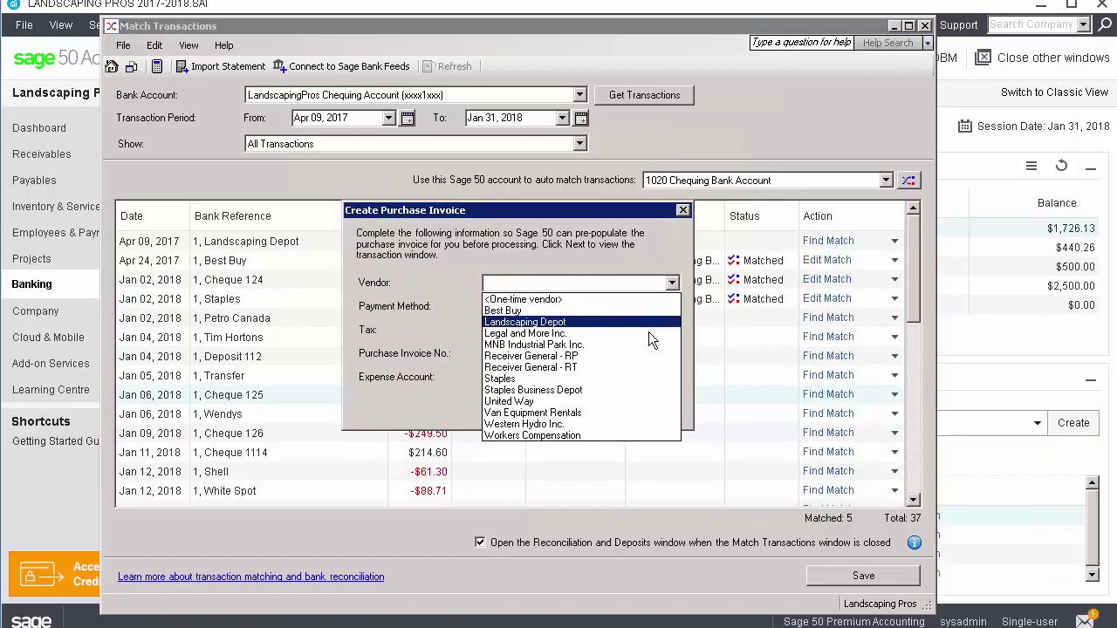
left_click(637, 401)
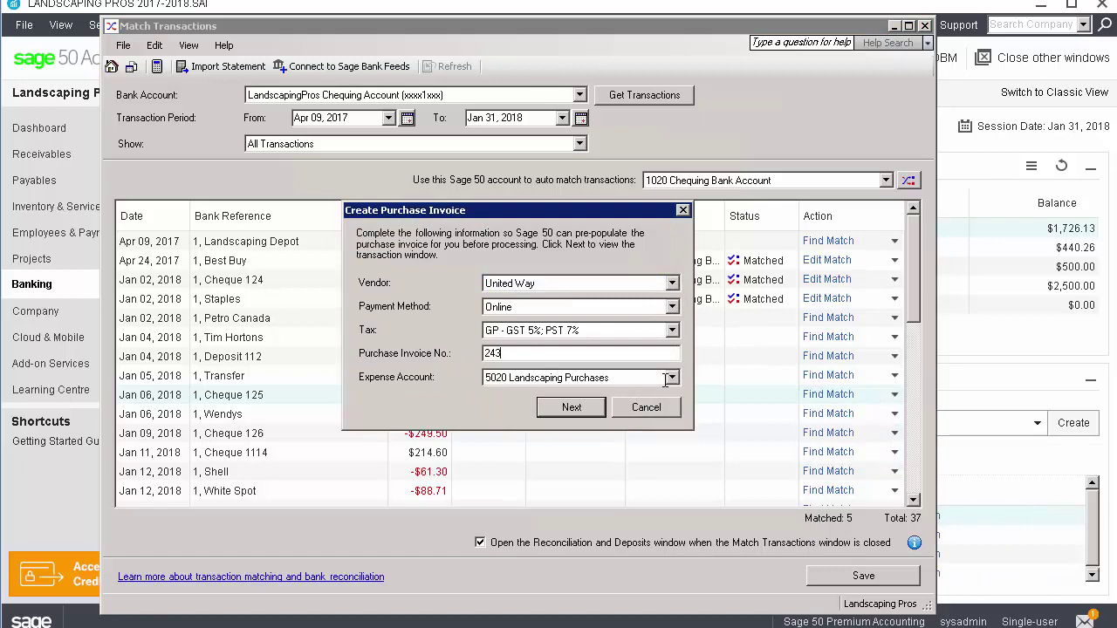
left_click(571, 407)
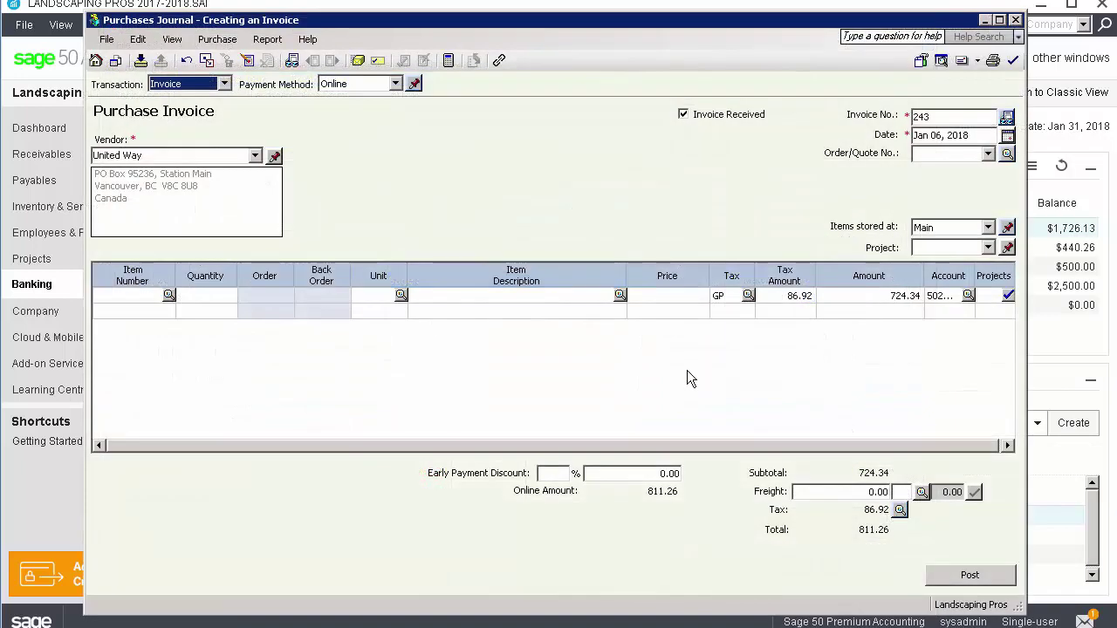
left_click(964, 574)
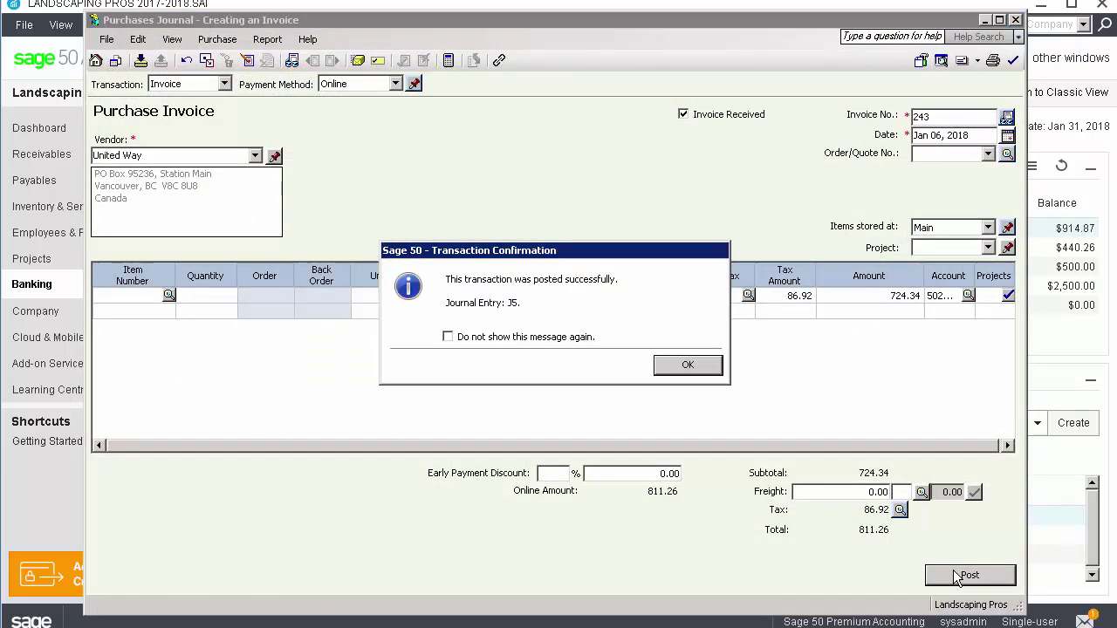
left_click(688, 365)
left_click(1015, 19)
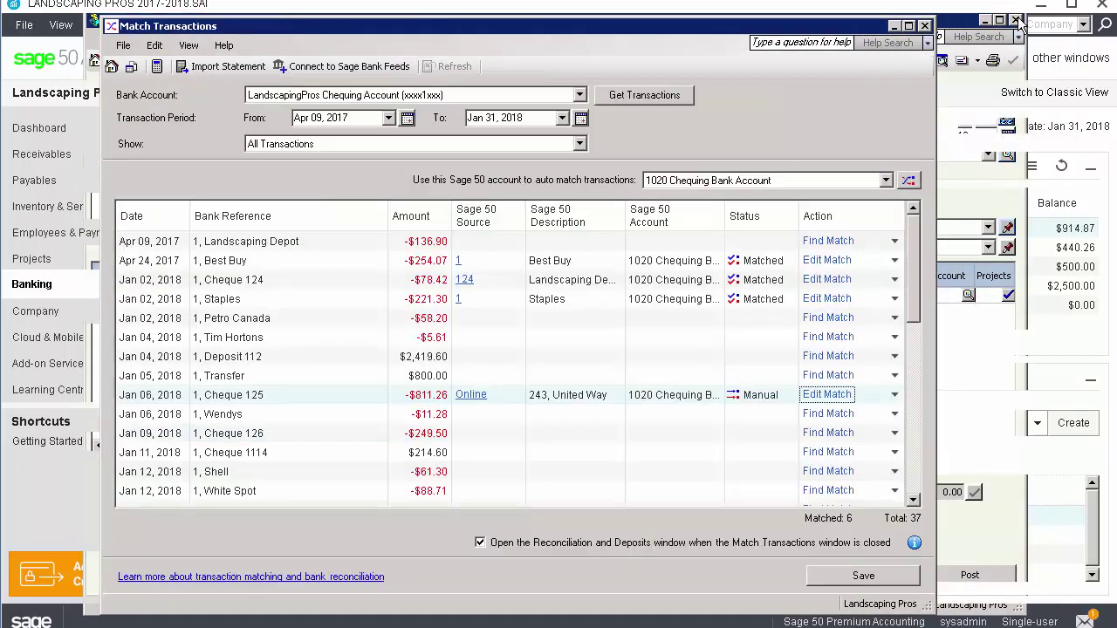
Match Jan 09 Cheque 126 with a posted $249.50 Online payment to Landscaping Depot
left_click(894, 433)
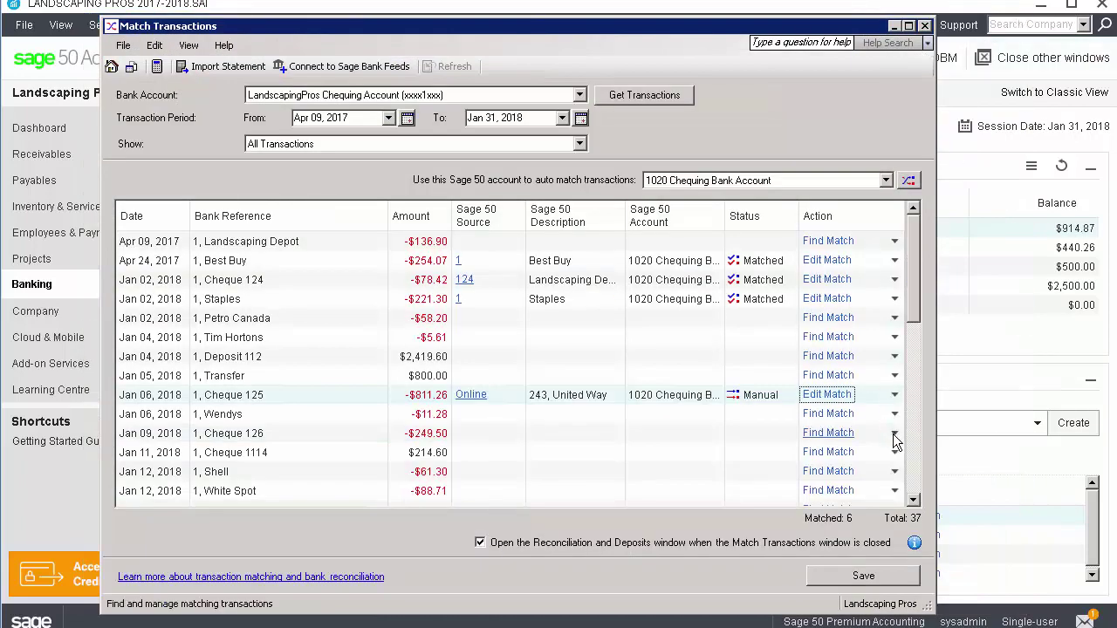
mouse_move(903, 492)
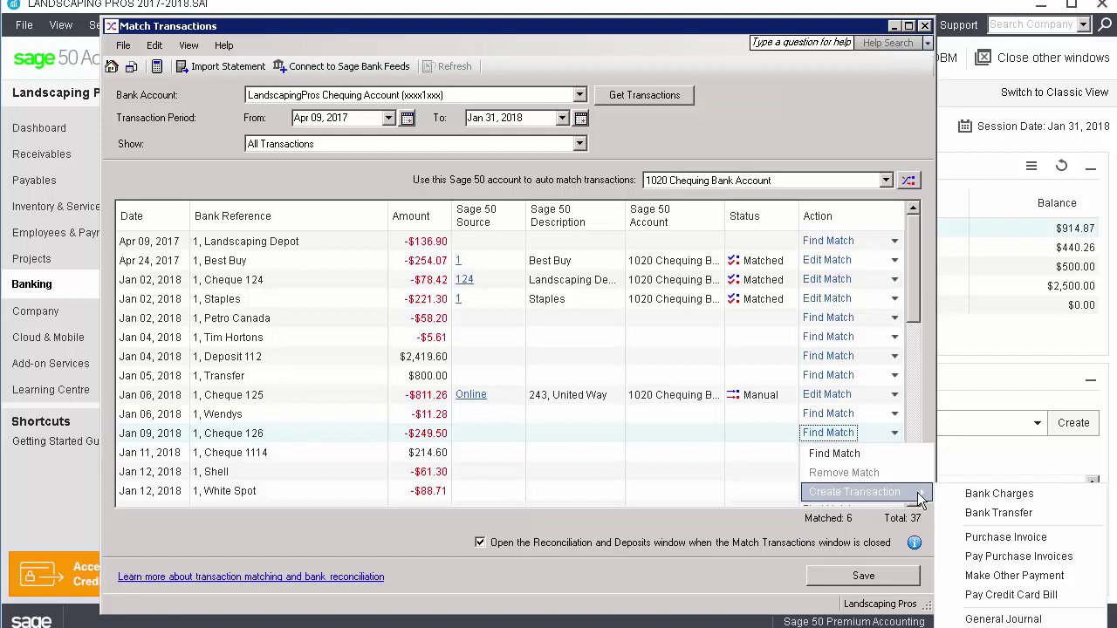
left_click(1017, 557)
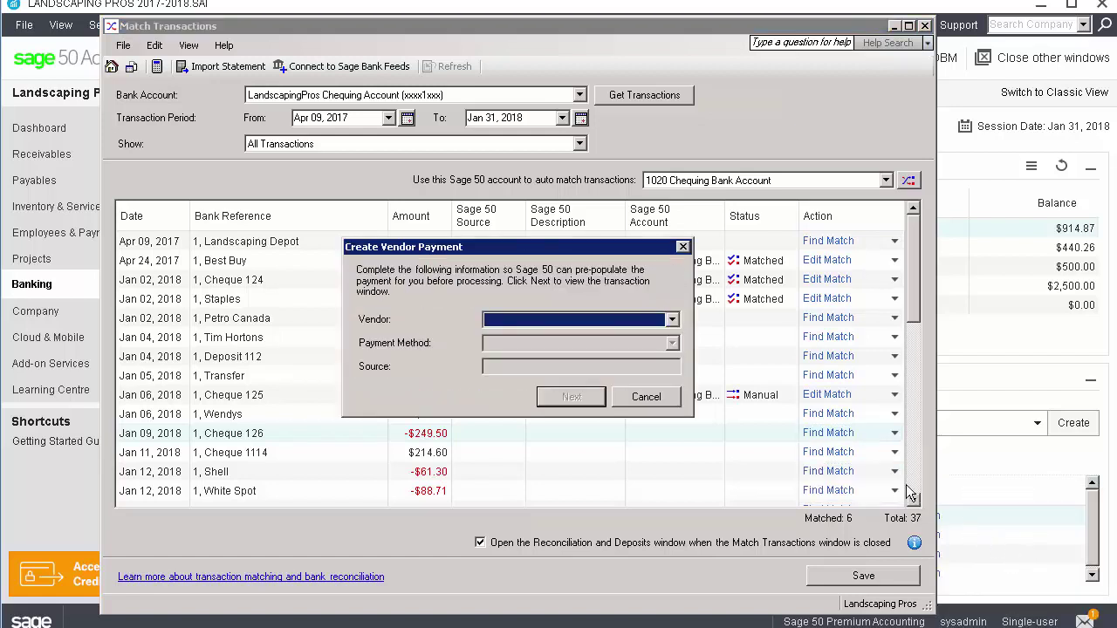
left_click(653, 320)
left_click(636, 347)
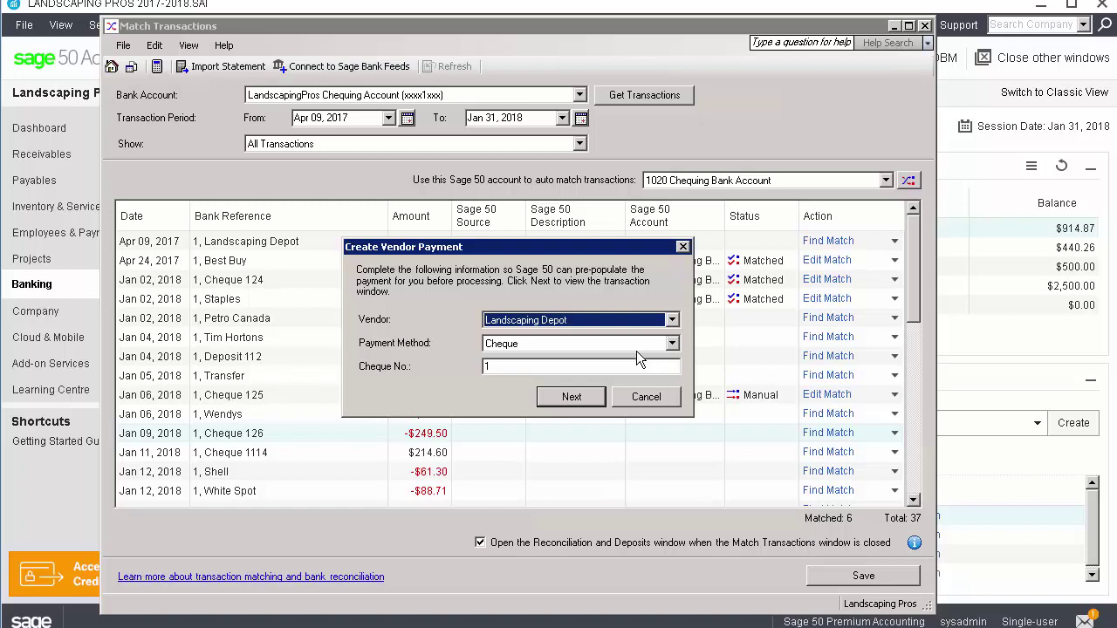
left_click(636, 346)
left_click(619, 382)
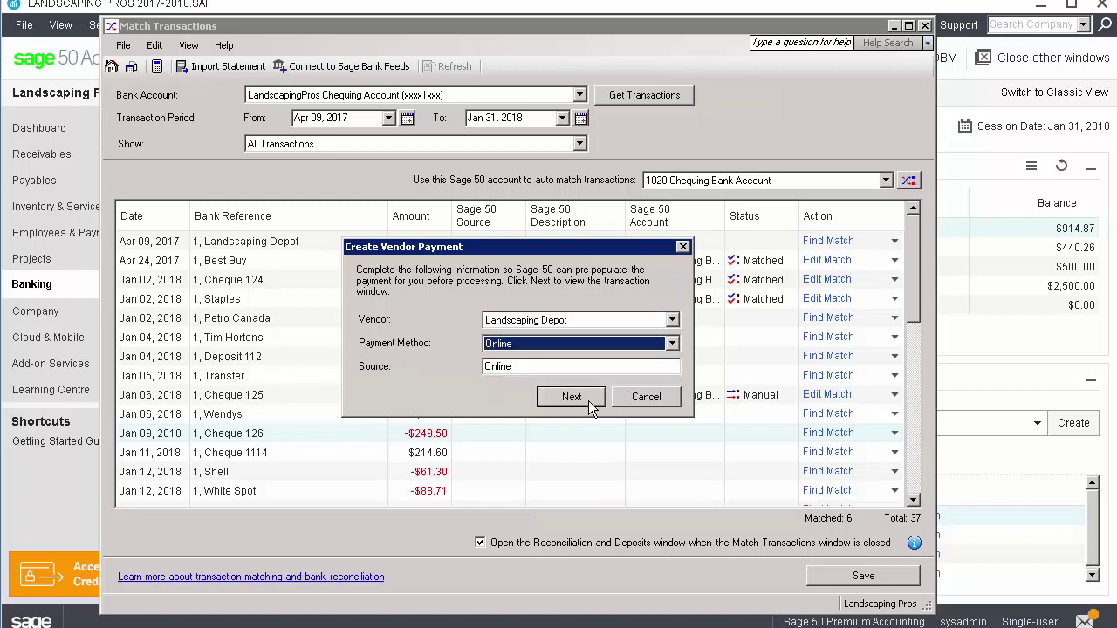
left_click(572, 398)
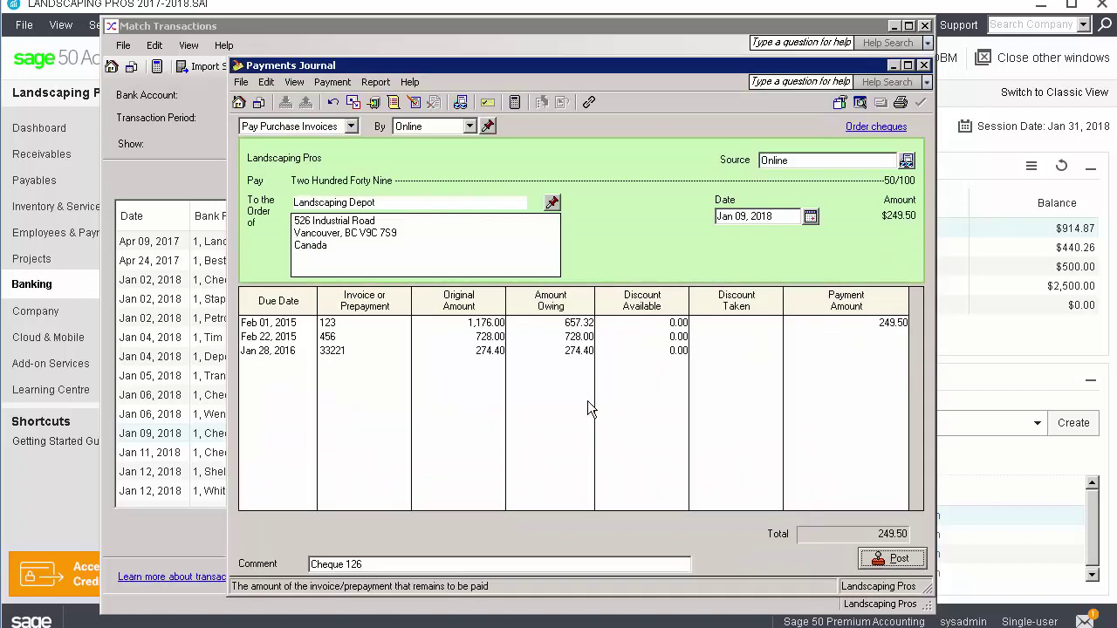
left_click(892, 558)
left_click(692, 377)
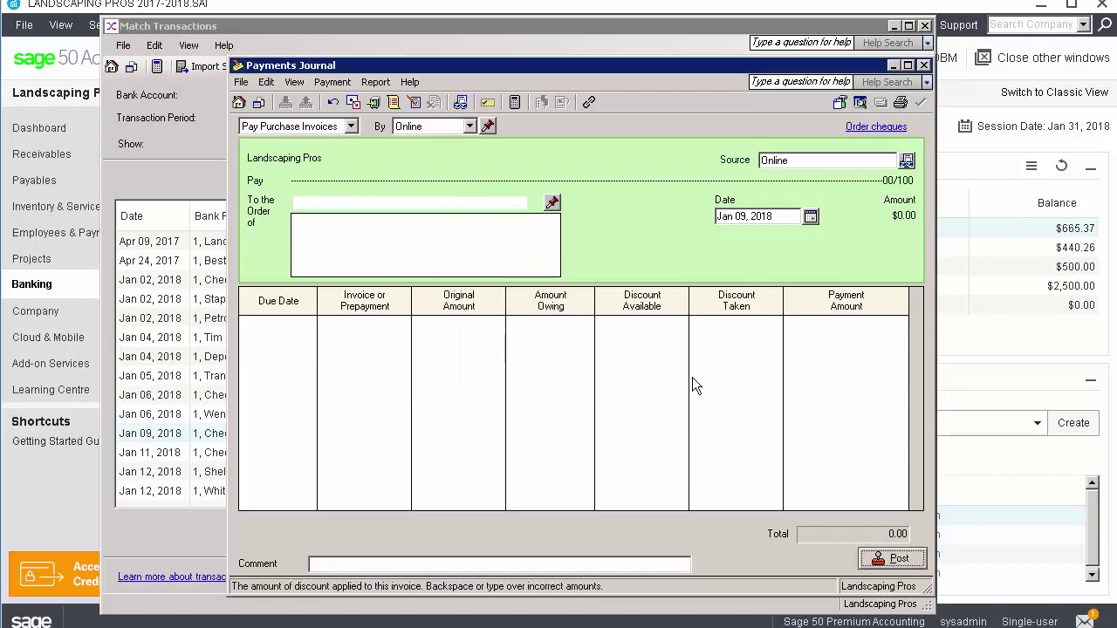
left_click(923, 65)
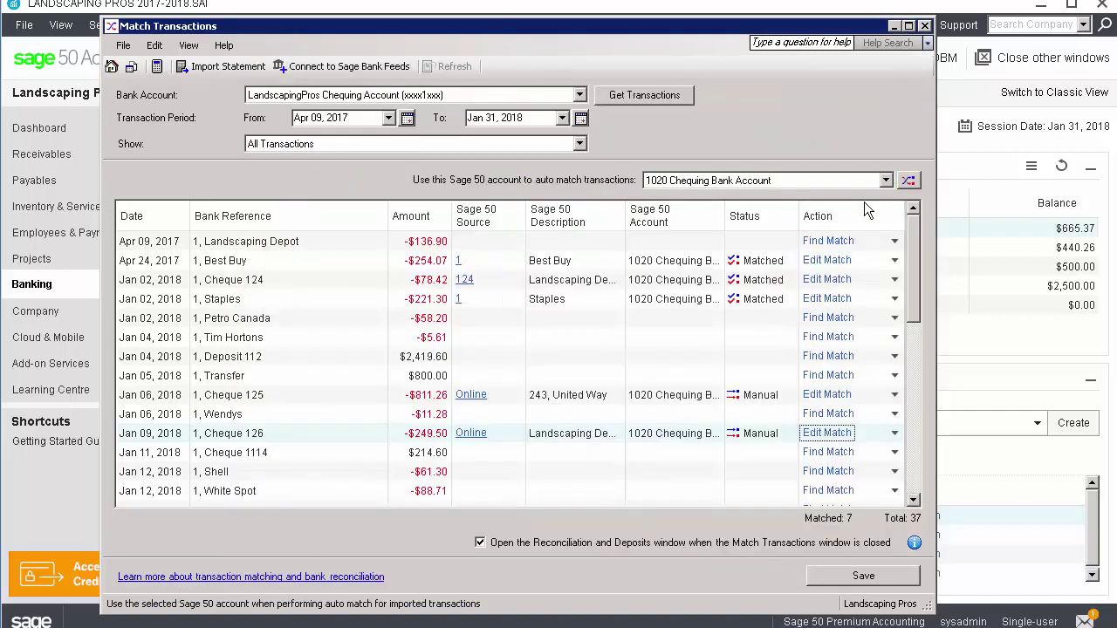
left_click(894, 337)
Match the $5.61 Tim Hortons charge with a posted one-time vendor payment including GST 5%
mouse_move(899, 403)
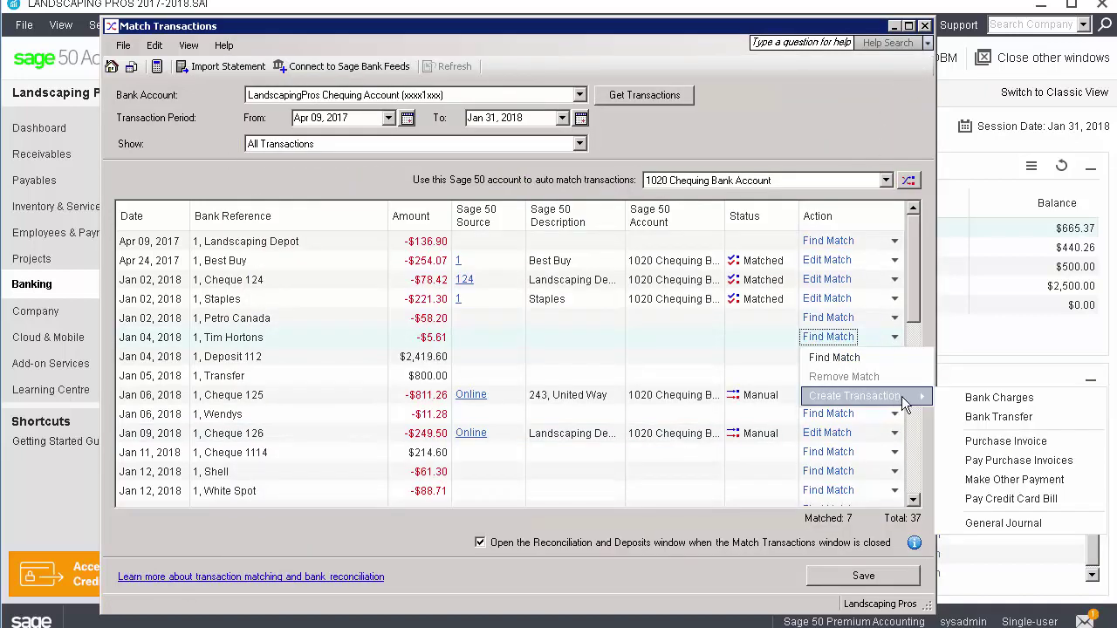
left_click(1043, 480)
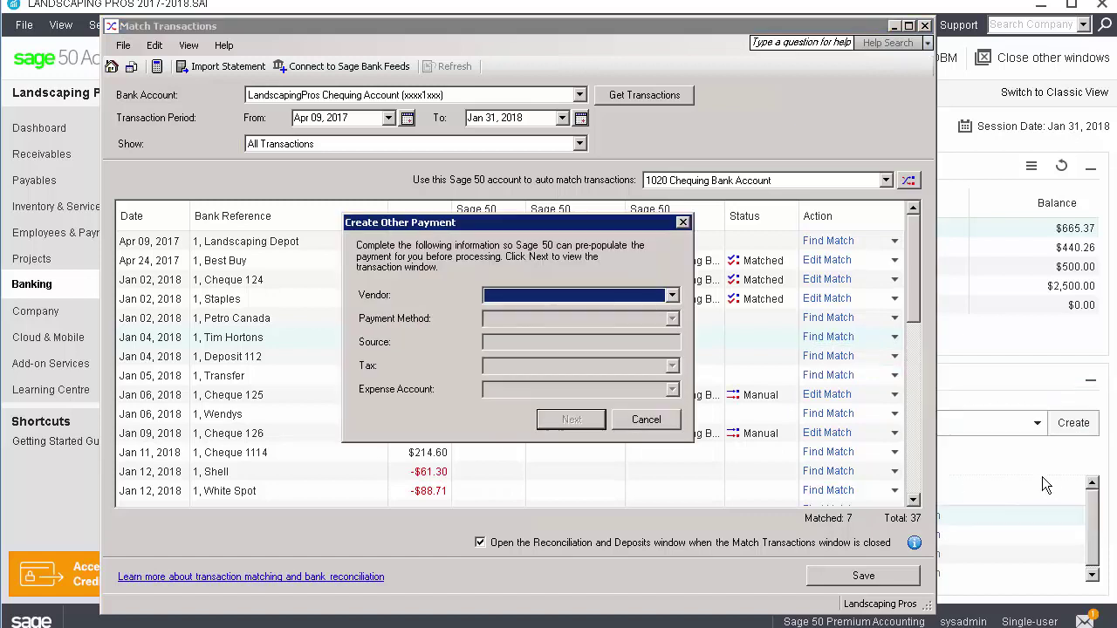
left_click(672, 296)
left_click(611, 303)
left_click(672, 366)
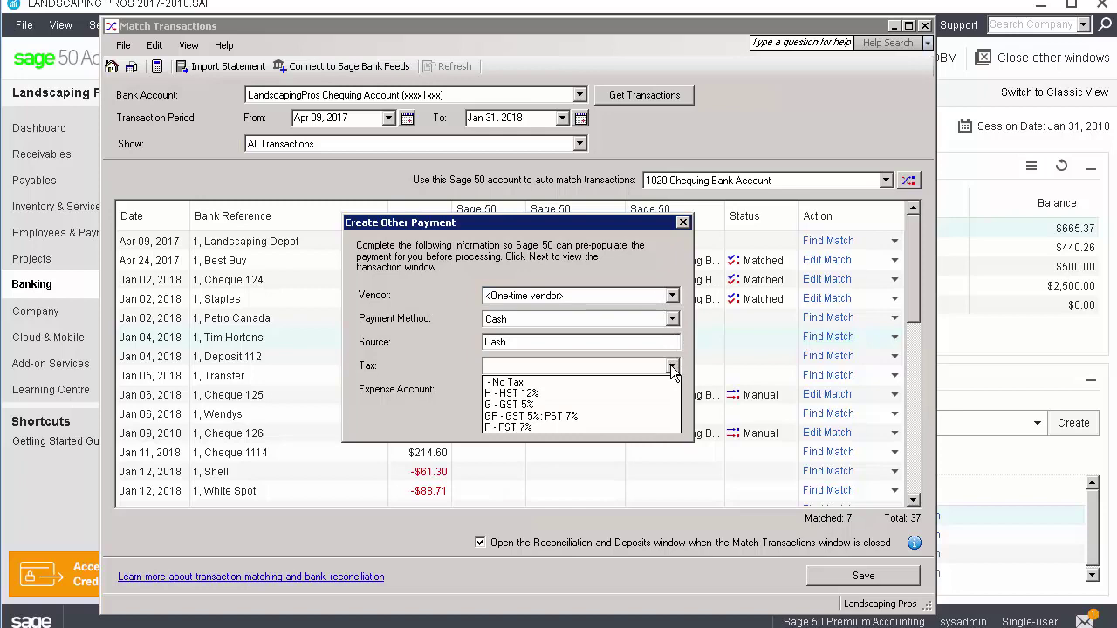
left_click(654, 398)
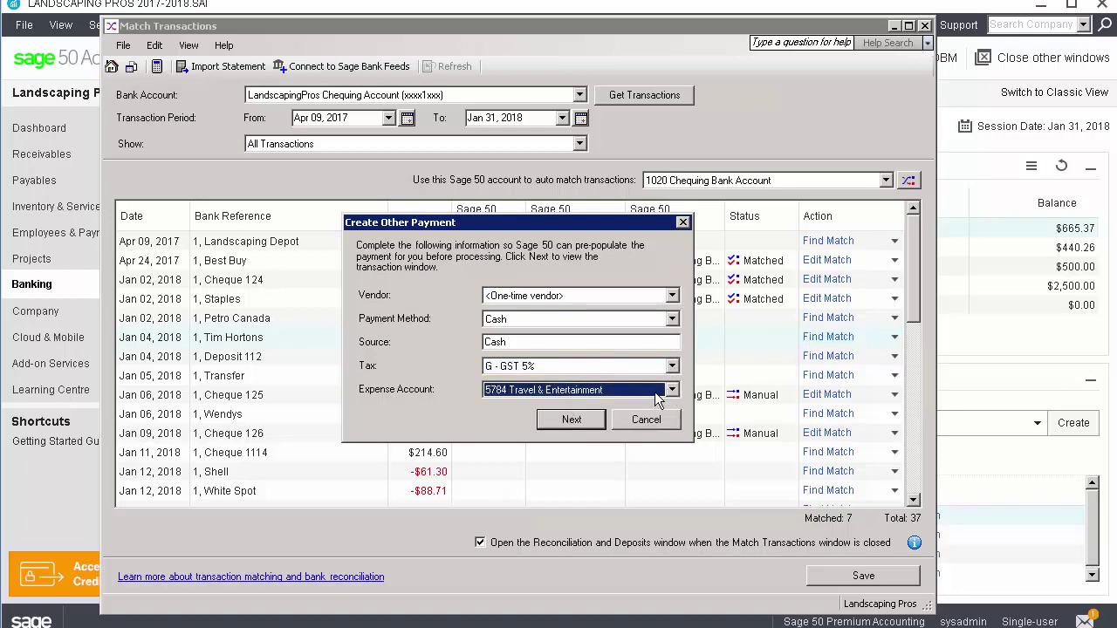
left_click(556, 424)
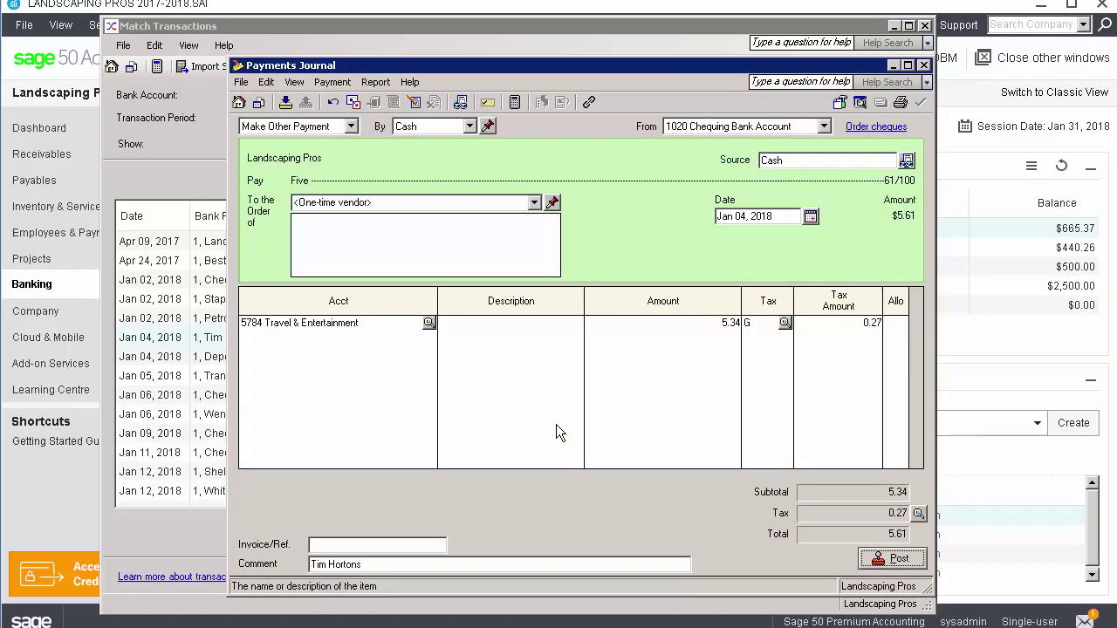
left_click(892, 558)
left_click(712, 378)
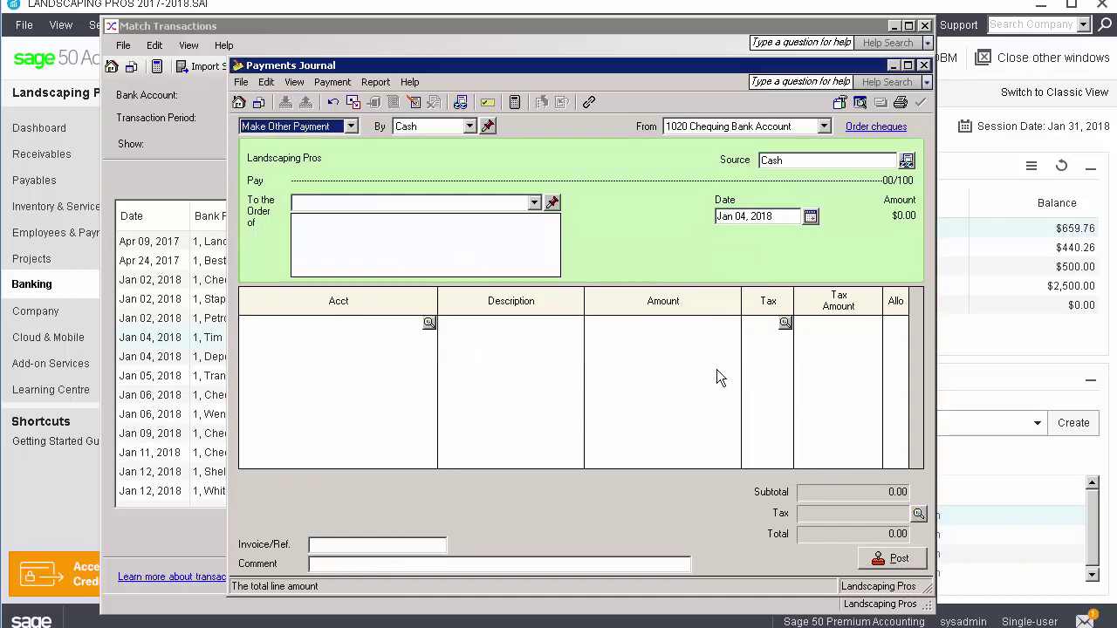
left_click(924, 66)
left_click(914, 501)
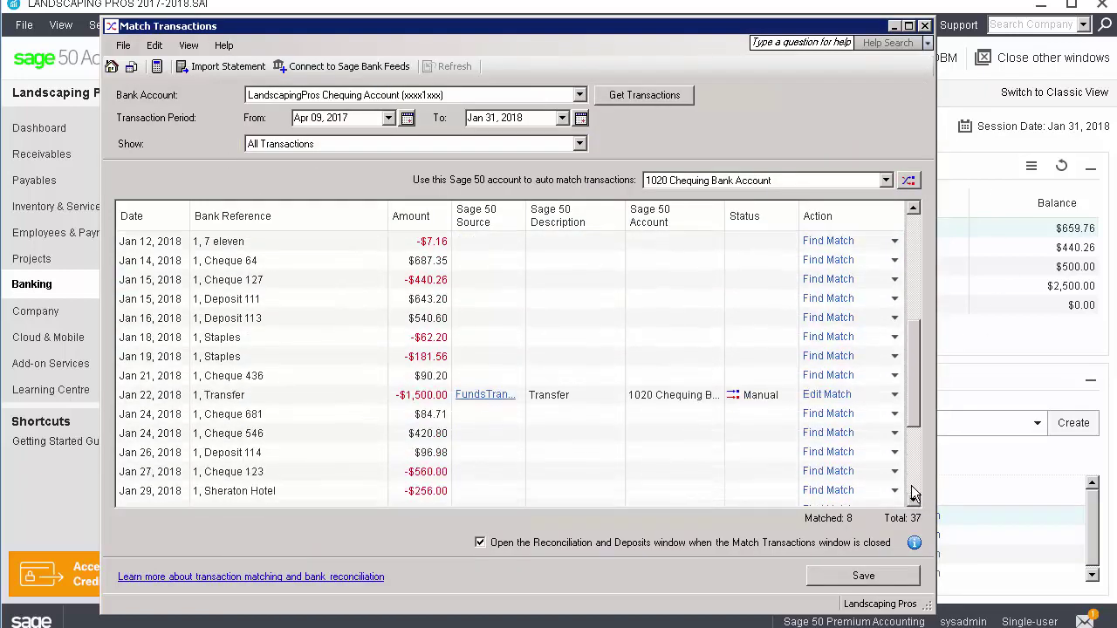
Match Cheque 127 with a posted $440.26 Online payment of the Visa credit card bill
left_click(894, 280)
mouse_move(897, 343)
left_click(1017, 442)
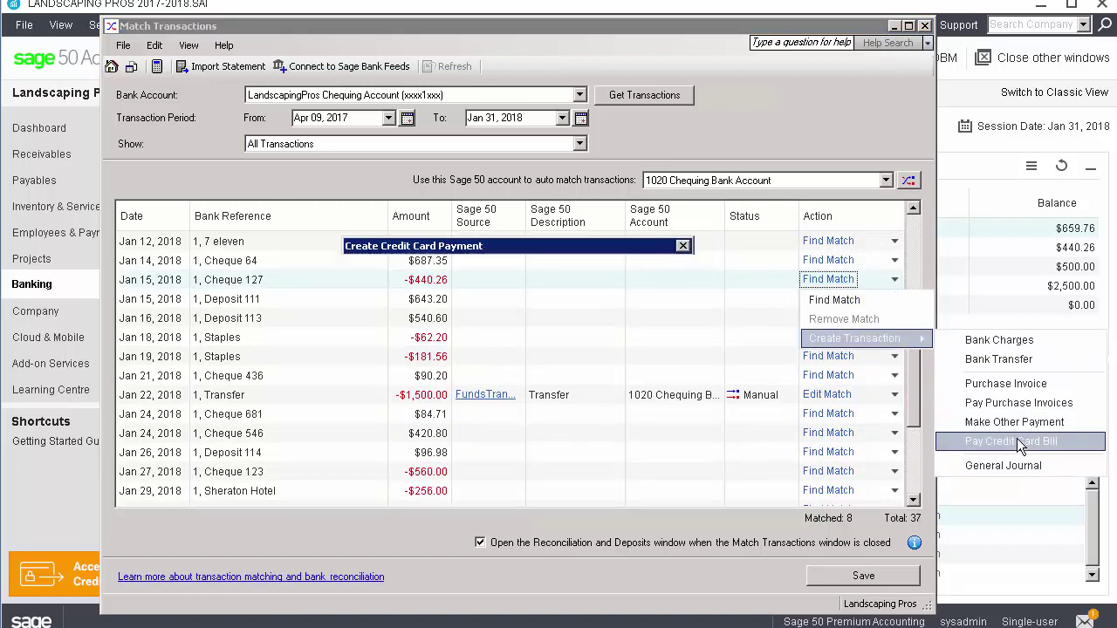
left_click(672, 320)
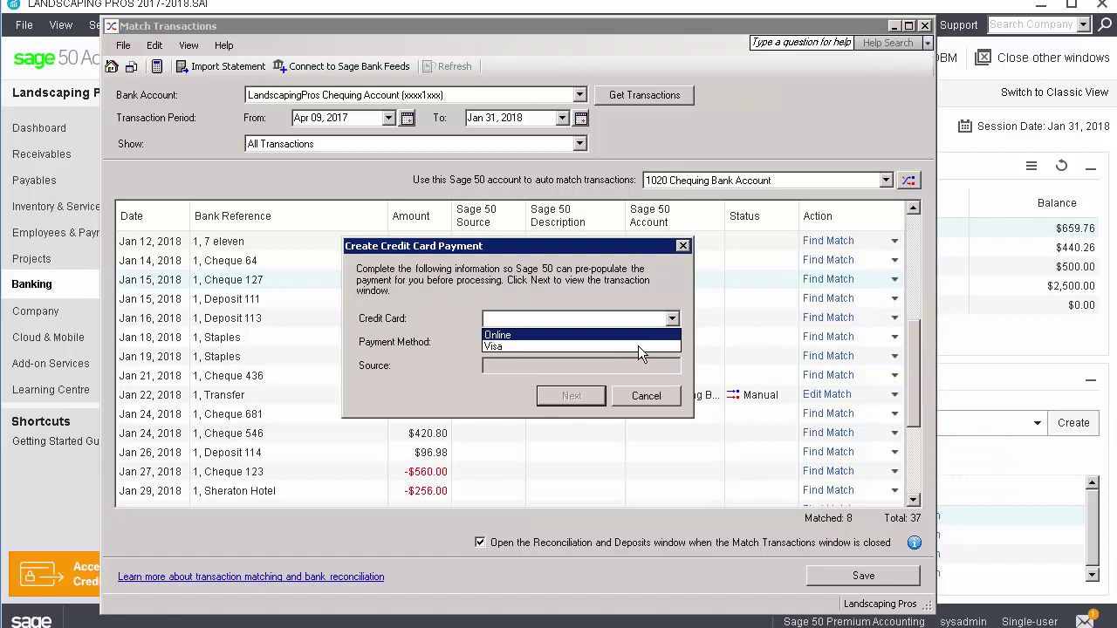
left_click(639, 345)
left_click(673, 344)
left_click(625, 382)
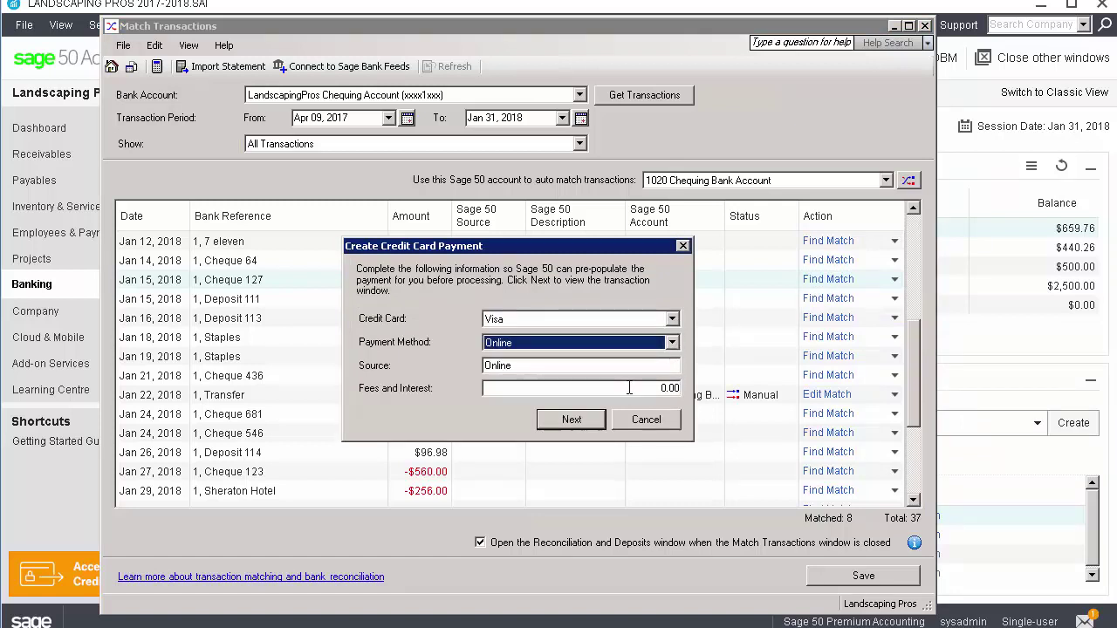
left_click(571, 421)
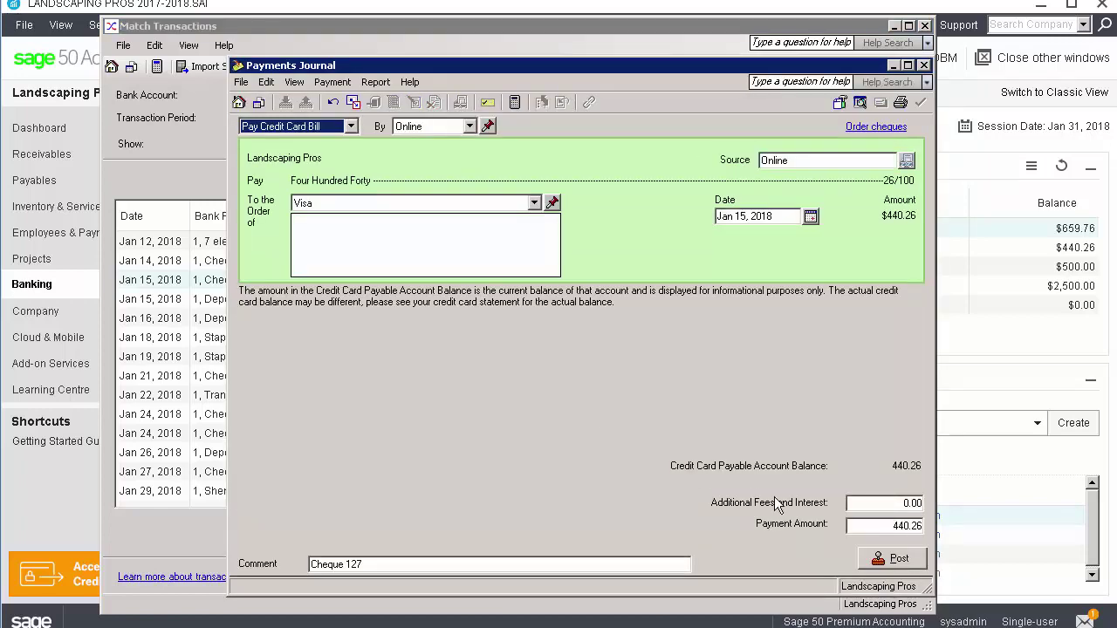
left_click(890, 558)
left_click(709, 376)
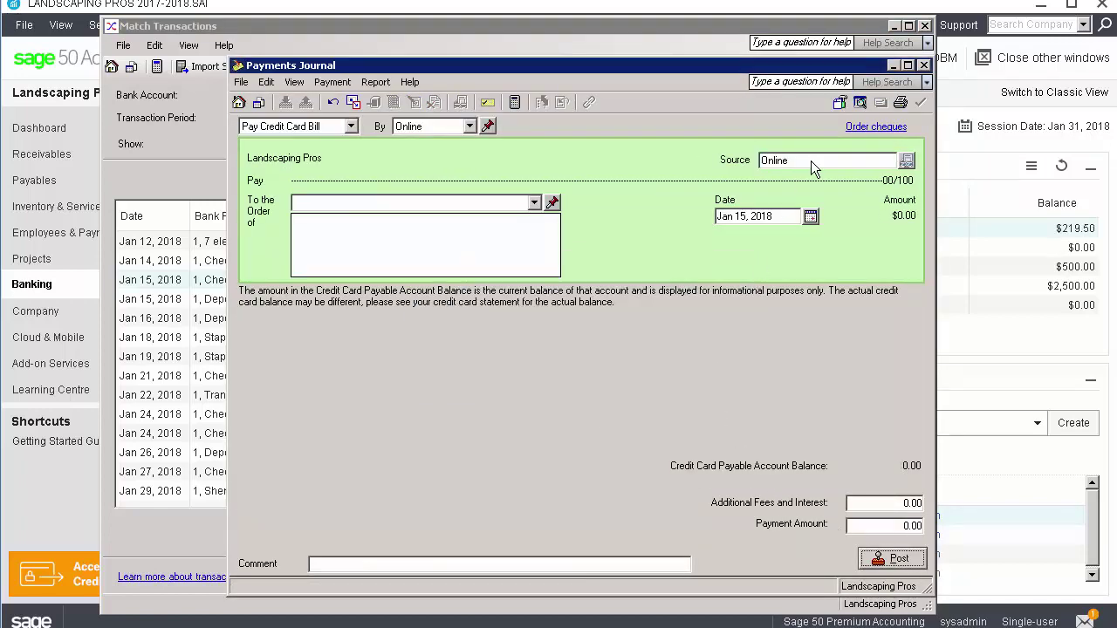
left_click(924, 66)
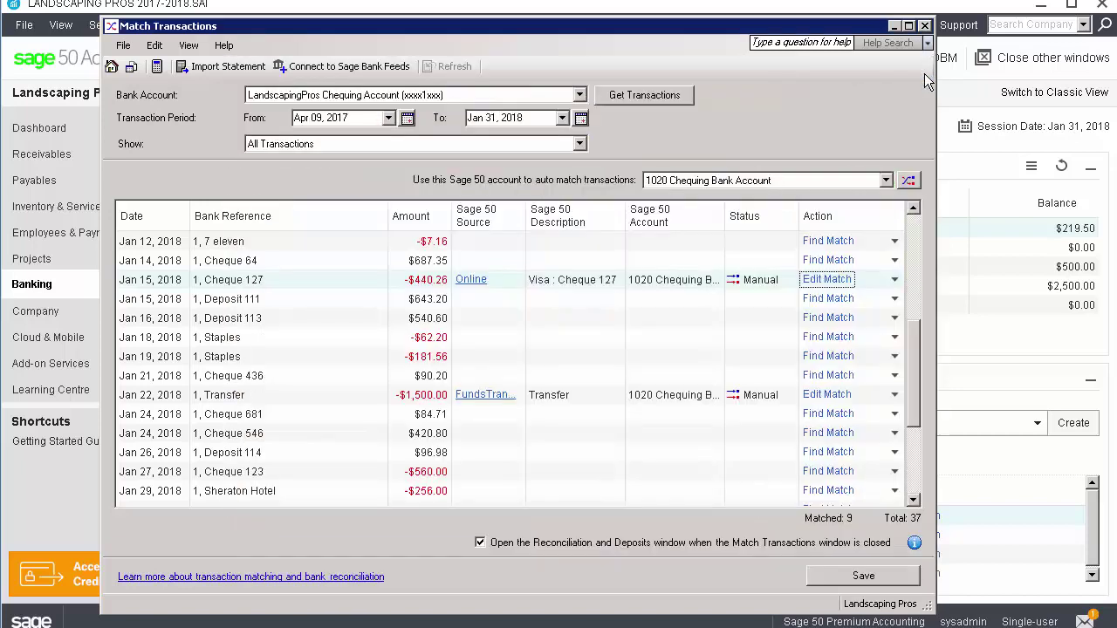
Post a journal entry charging the $7.16 7 eleven amount to 5740 Miscellaneous Expenses
left_click(893, 243)
mouse_move(886, 299)
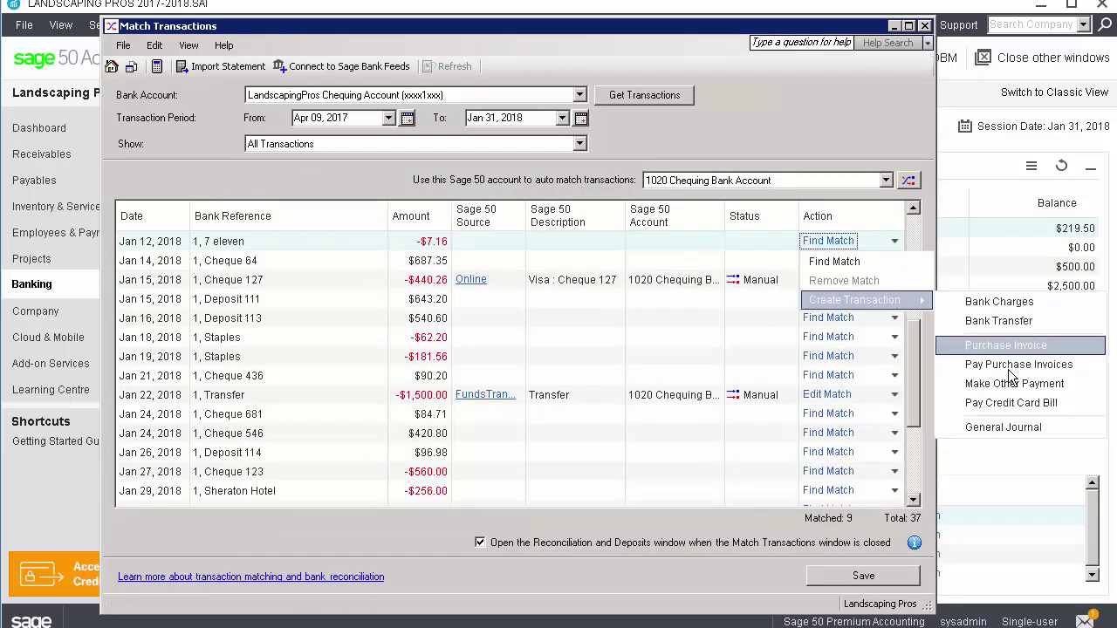
left_click(1004, 427)
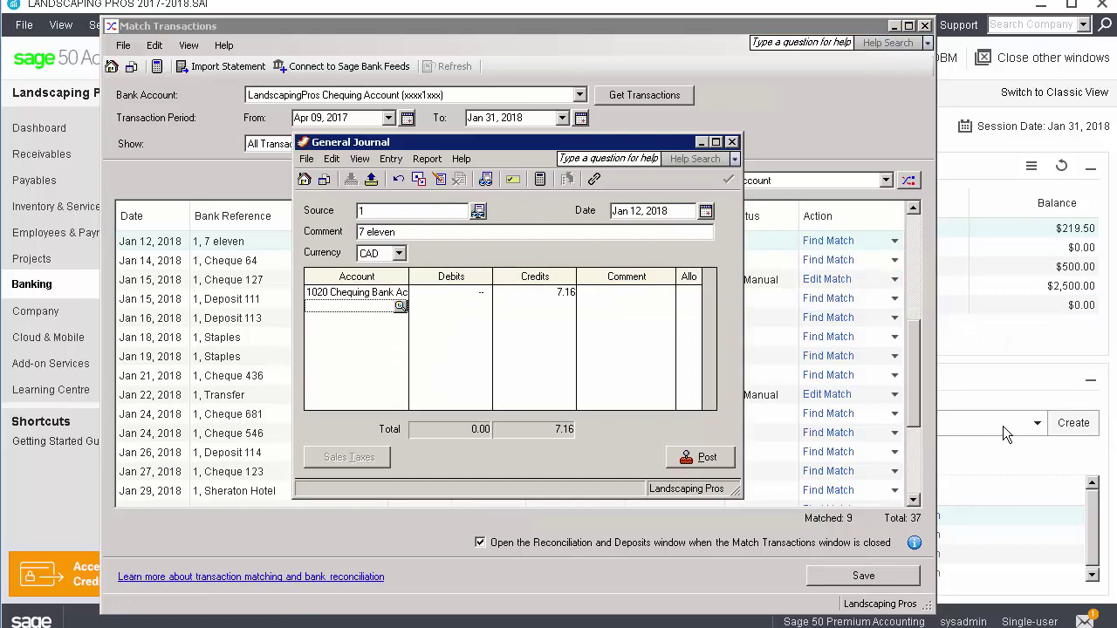
left_click(400, 307)
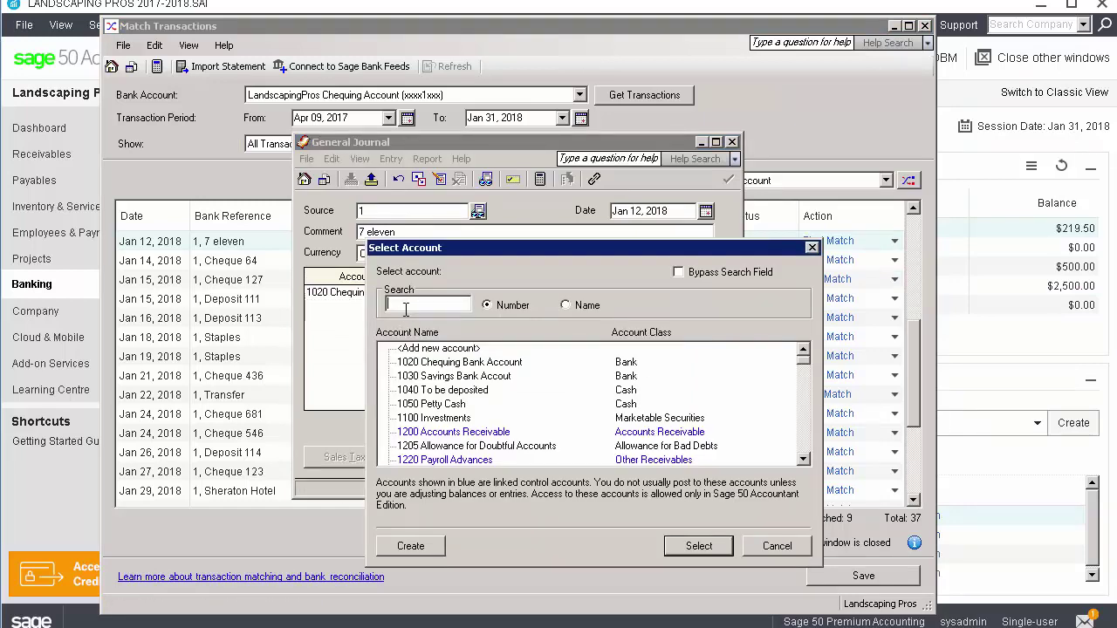
type("5")
left_click(804, 460)
scroll(804, 469, "down", 3)
left_click(506, 421)
left_click(698, 545)
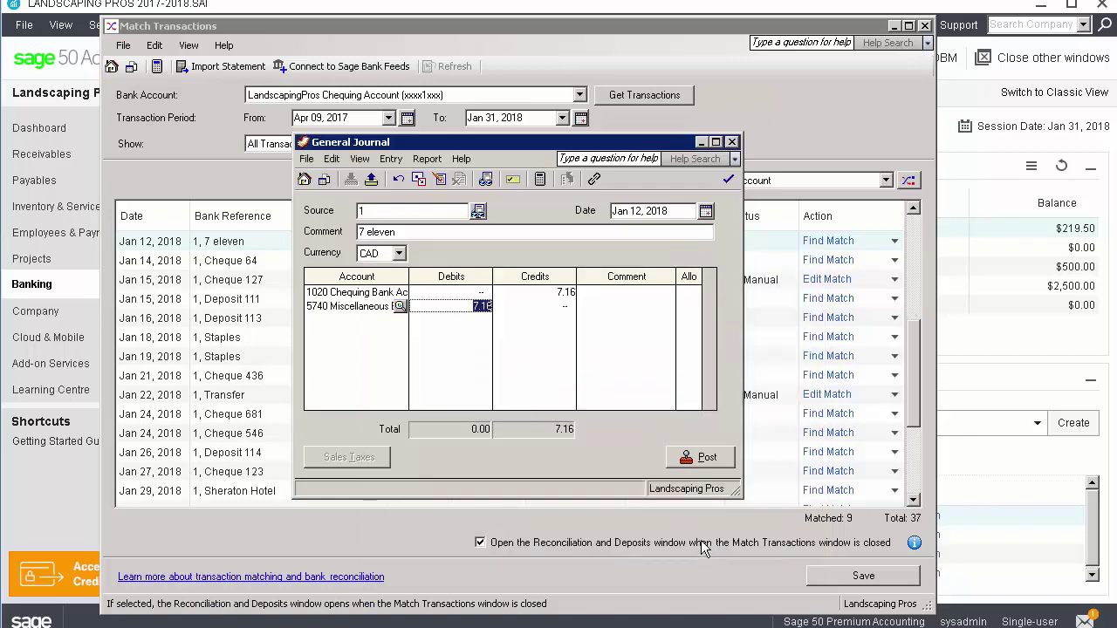
left_click(698, 458)
left_click(638, 364)
left_click(731, 141)
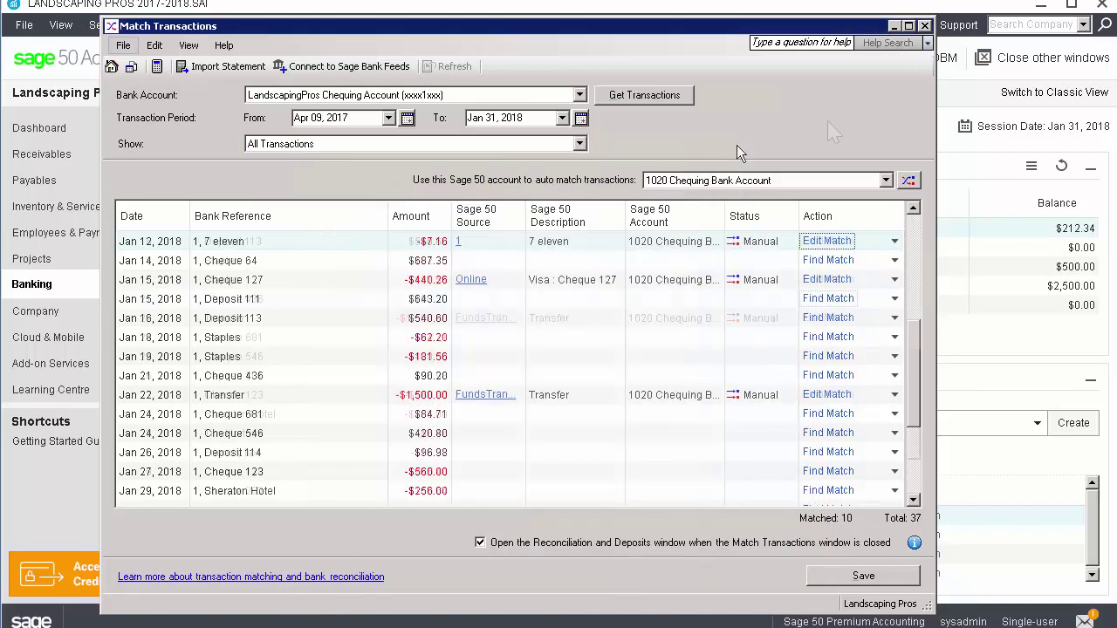
key("alt")
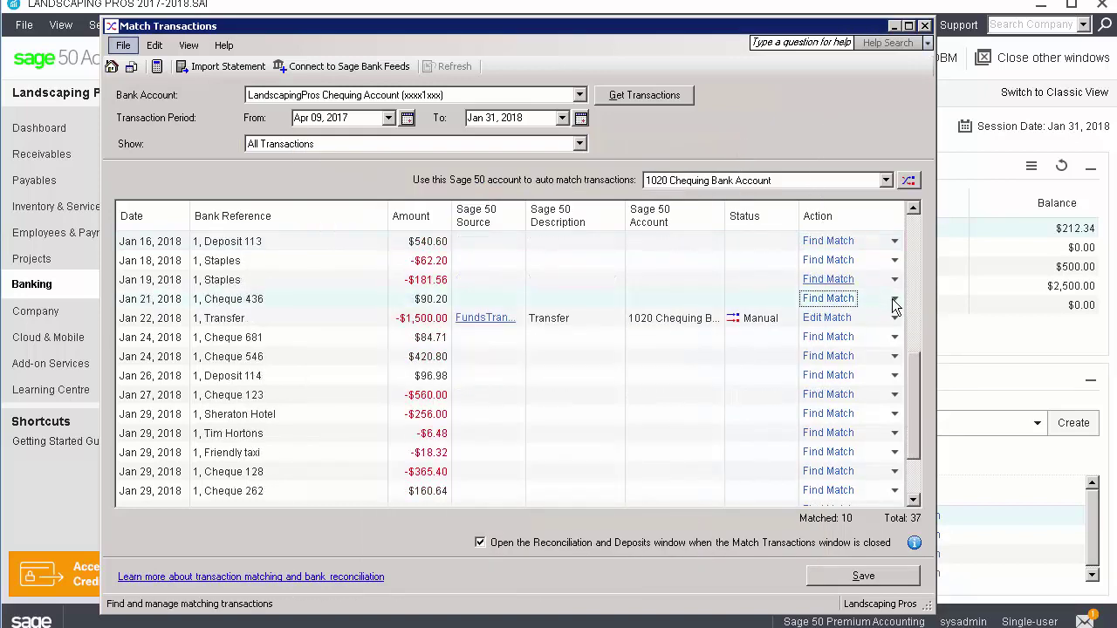
Record Cheque 436's $90.20 as bank interest and post the Interest Revenue journal entry
left_click(894, 299)
mouse_move(913, 362)
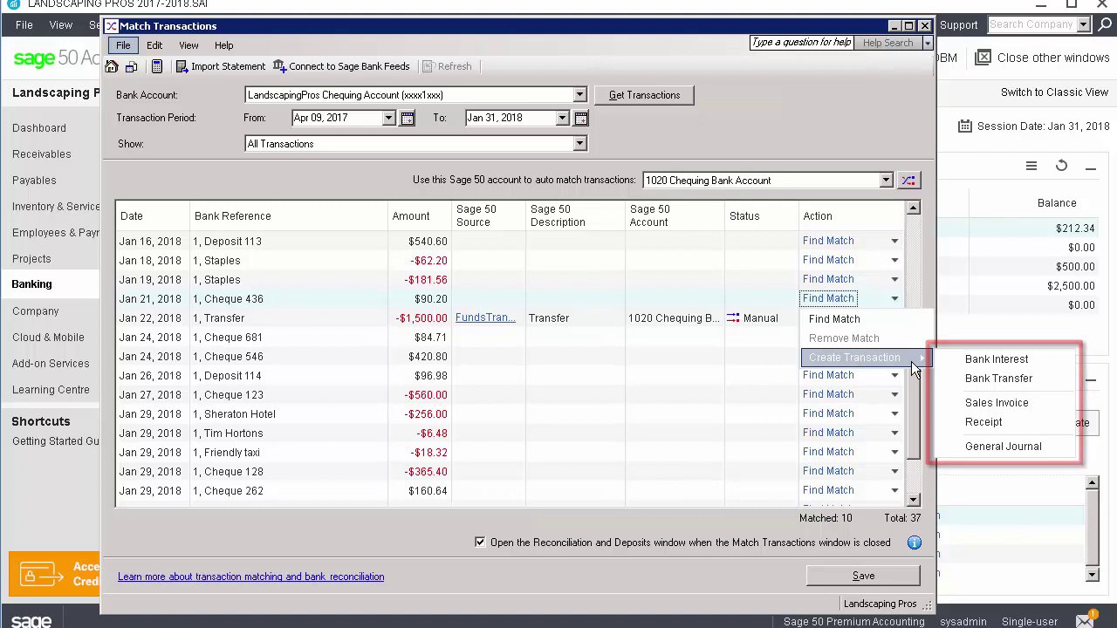
left_click(985, 361)
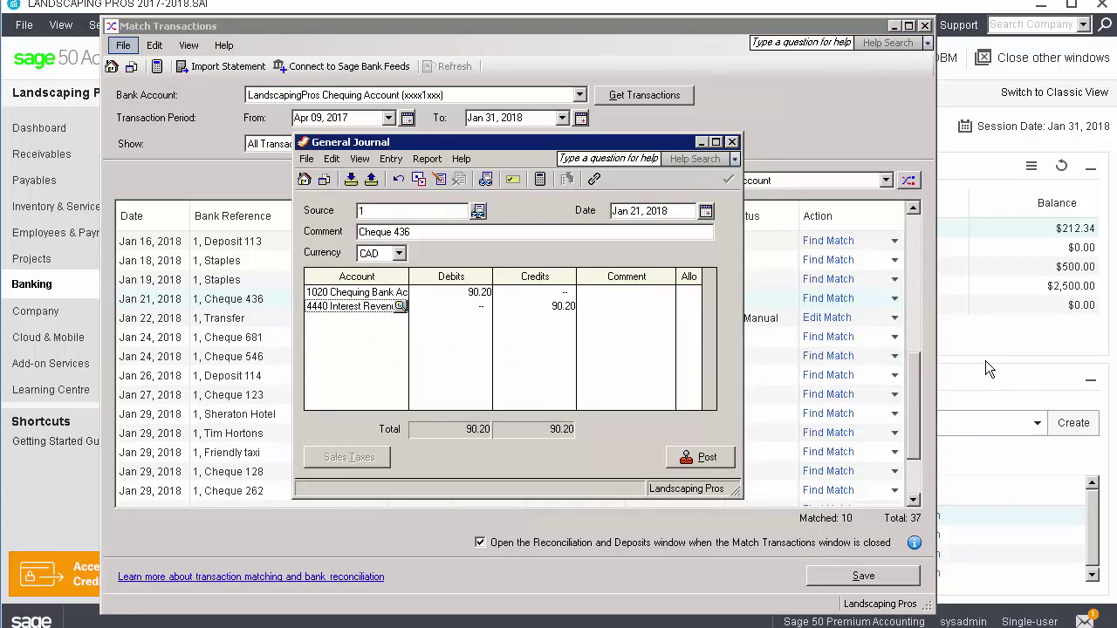
left_click(686, 460)
left_click(627, 368)
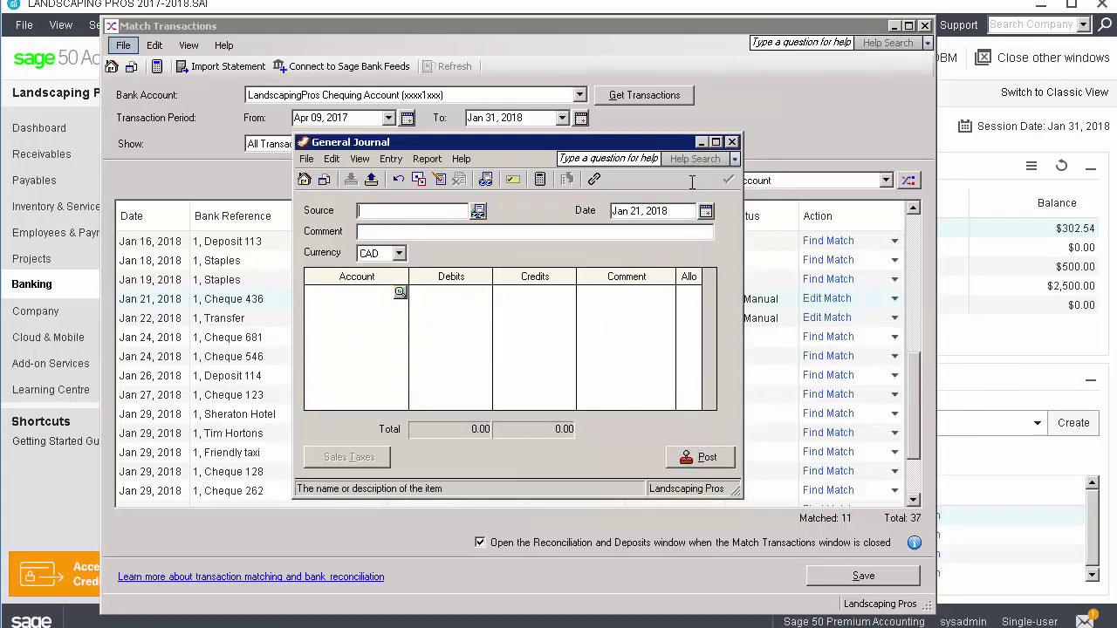
left_click(731, 141)
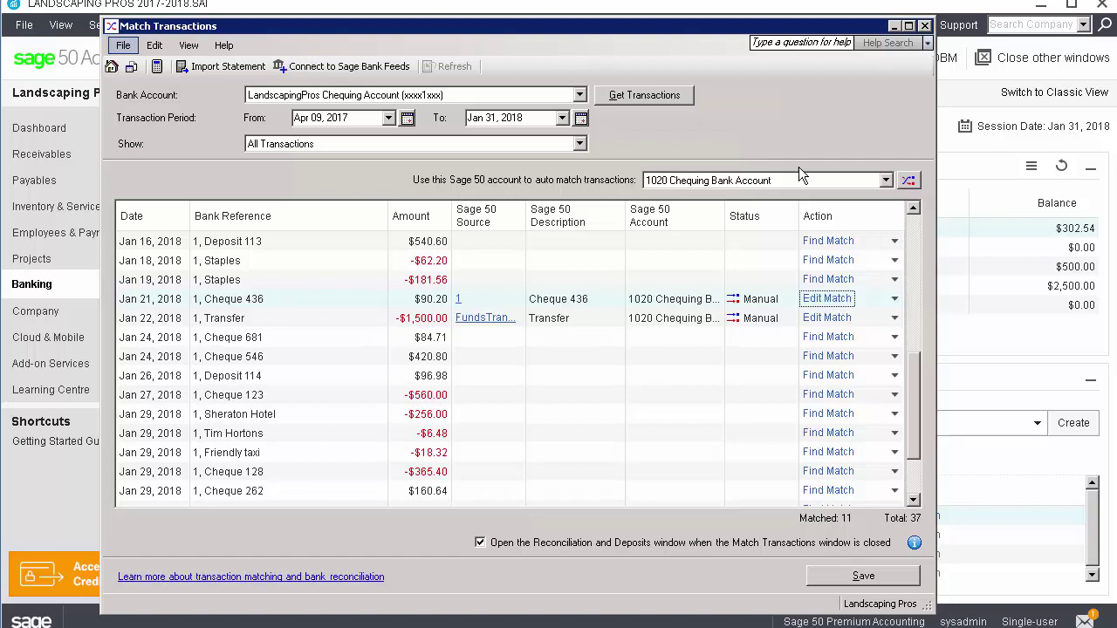
left_click(913, 230)
Post the $800.00 Jan 05 transfer as a funds transfer from 1030 Savings Bank Account
left_click(895, 299)
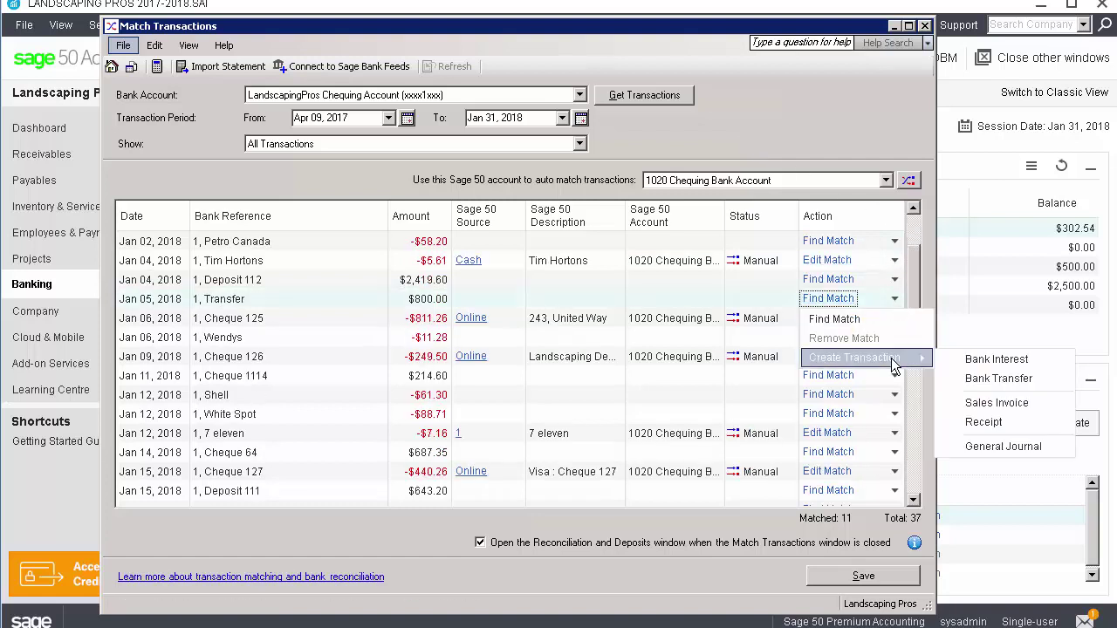
left_click(1000, 379)
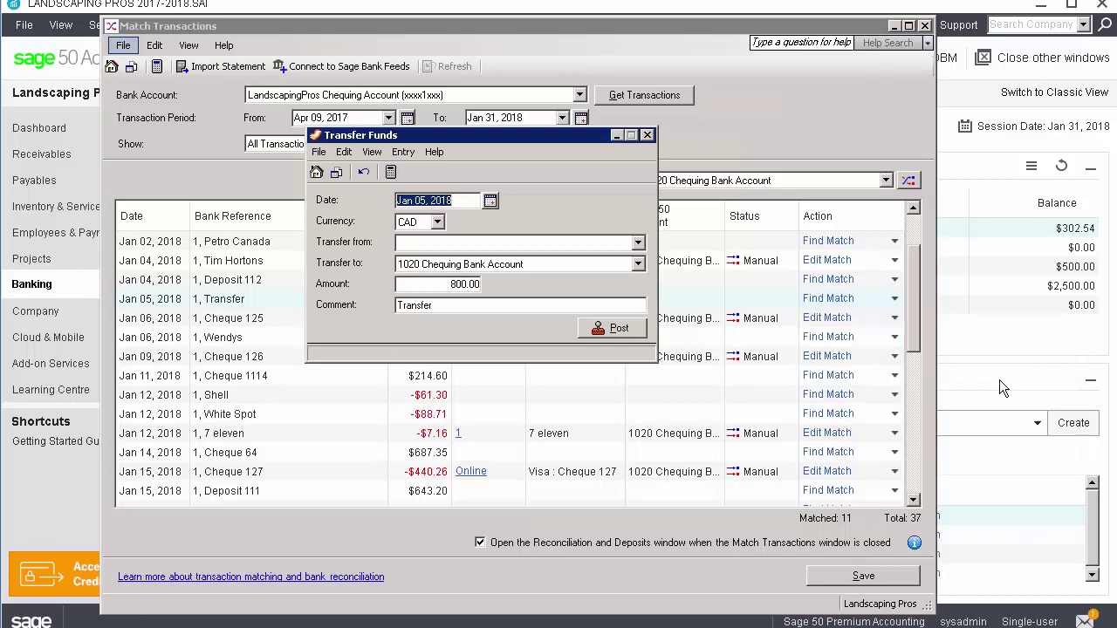
left_click(637, 243)
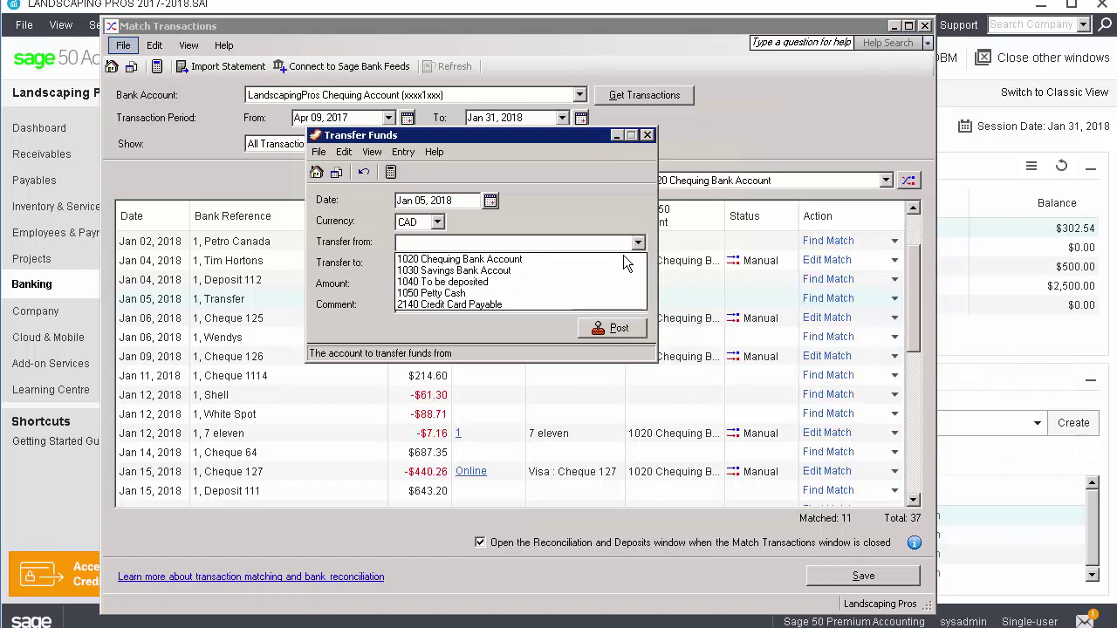
left_click(606, 271)
left_click(611, 328)
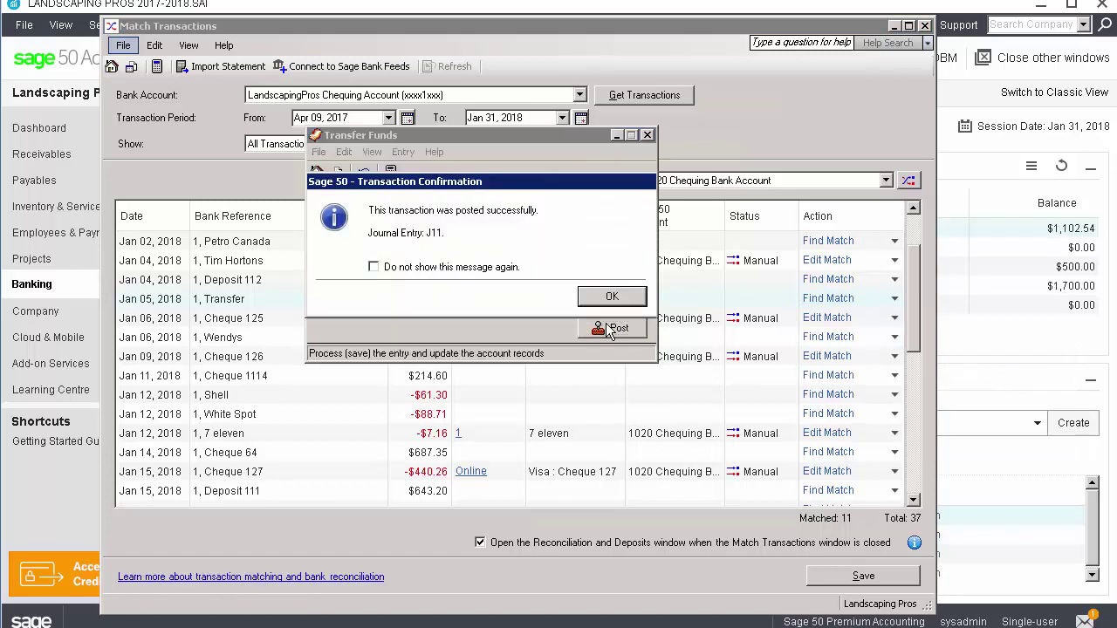
left_click(613, 293)
left_click(647, 136)
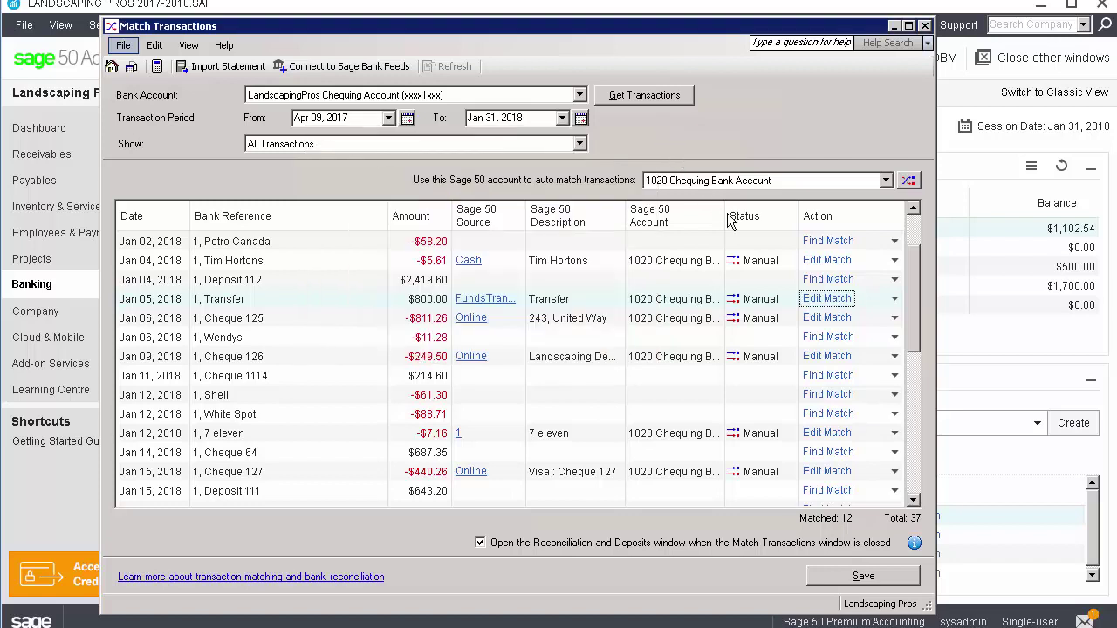
Post a sales invoice for Action Line Construction, paid by cheque, to 4020 Landscaping Sales
left_click(895, 376)
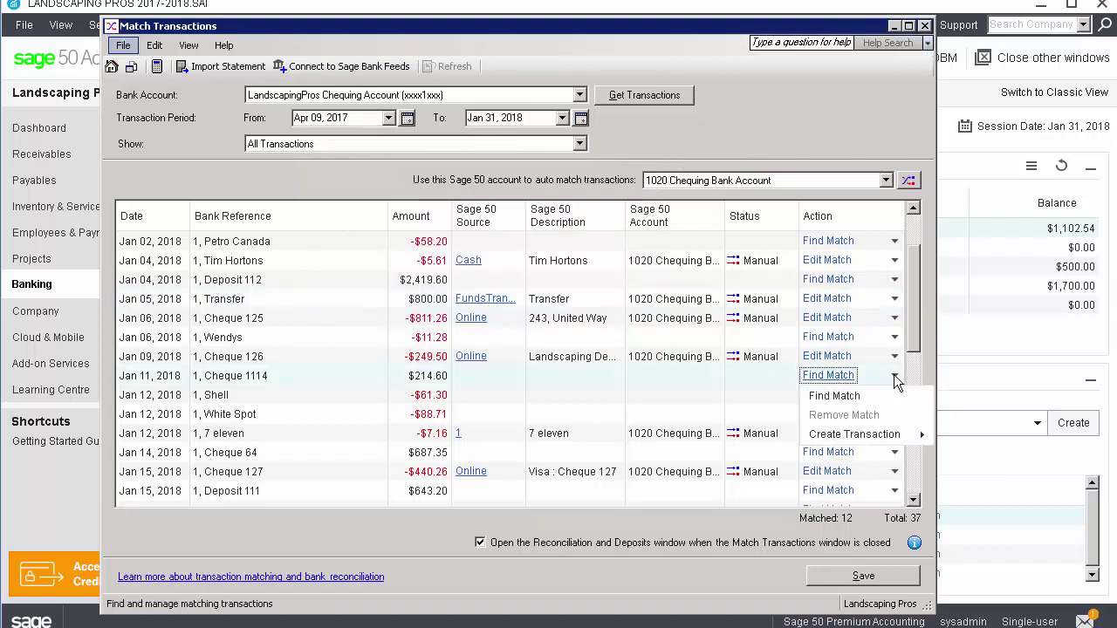
mouse_move(895, 440)
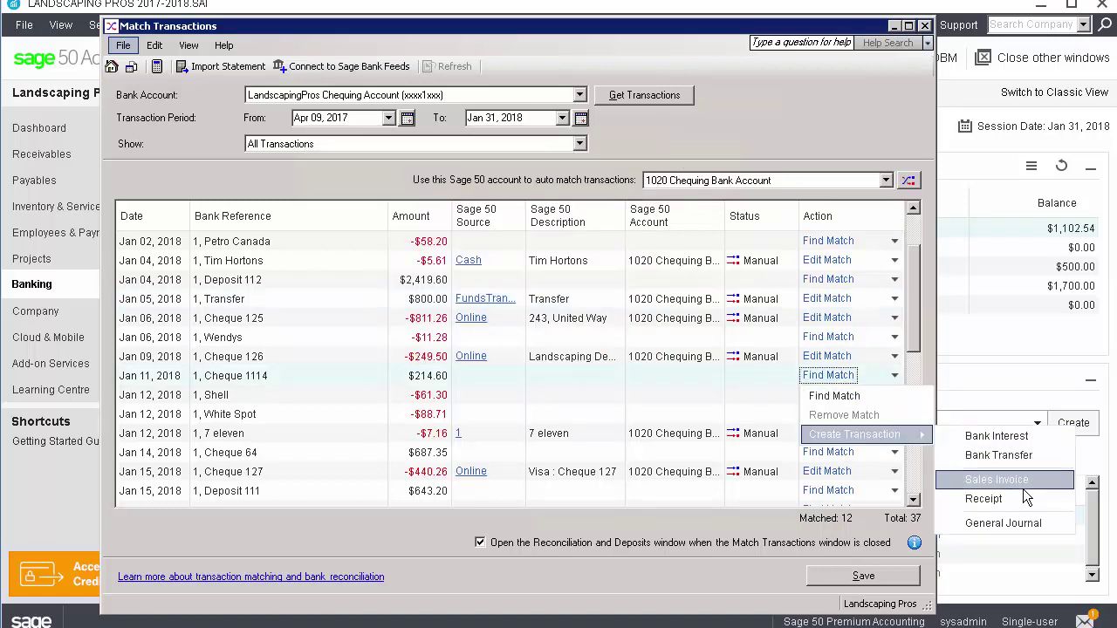
left_click(1023, 485)
left_click(671, 282)
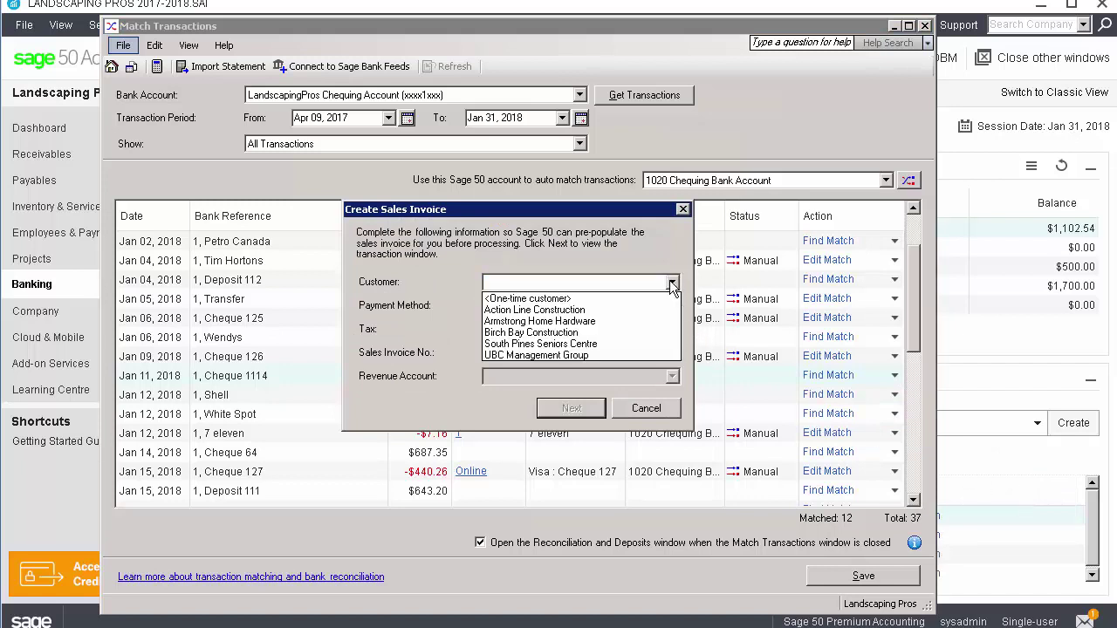
left_click(627, 310)
left_click(627, 308)
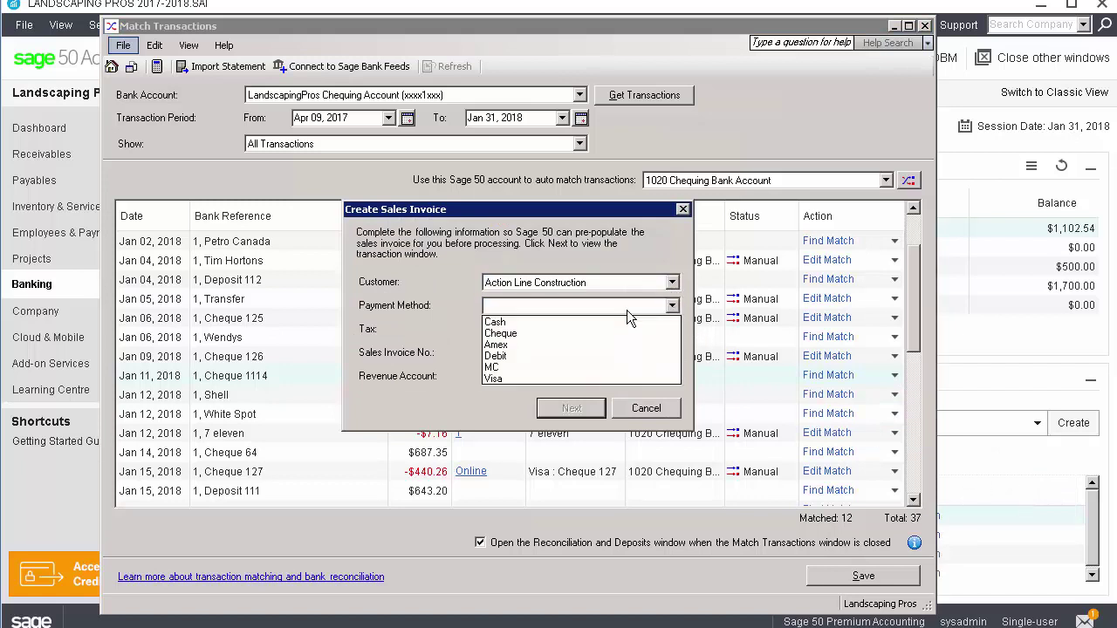
left_click(558, 332)
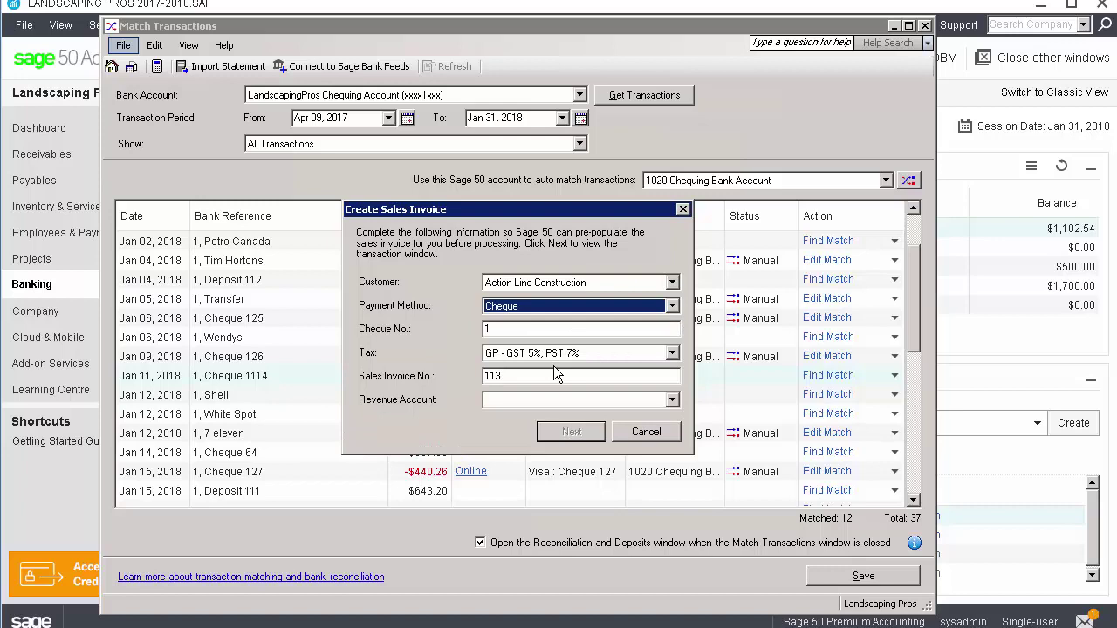
left_click(574, 398)
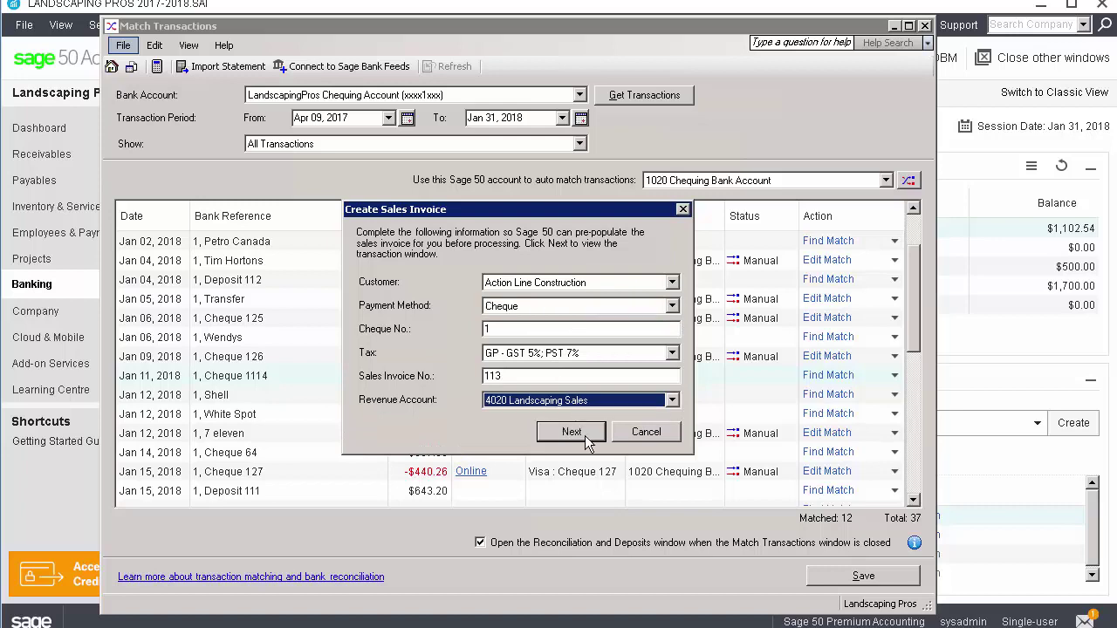
left_click(585, 435)
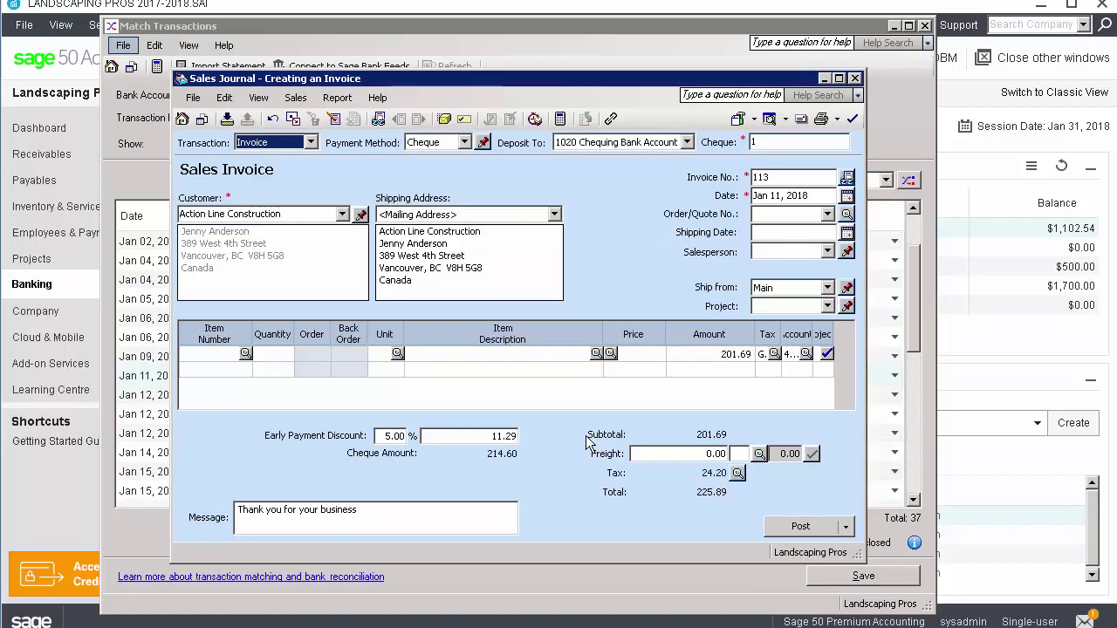
left_click(801, 527)
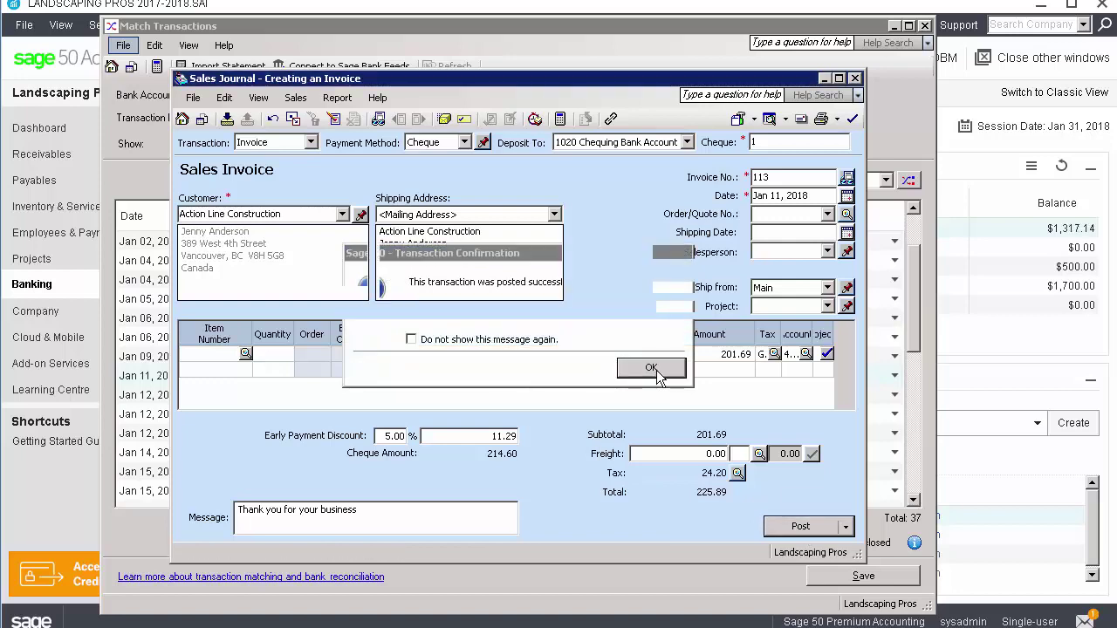
left_click(651, 367)
left_click(854, 77)
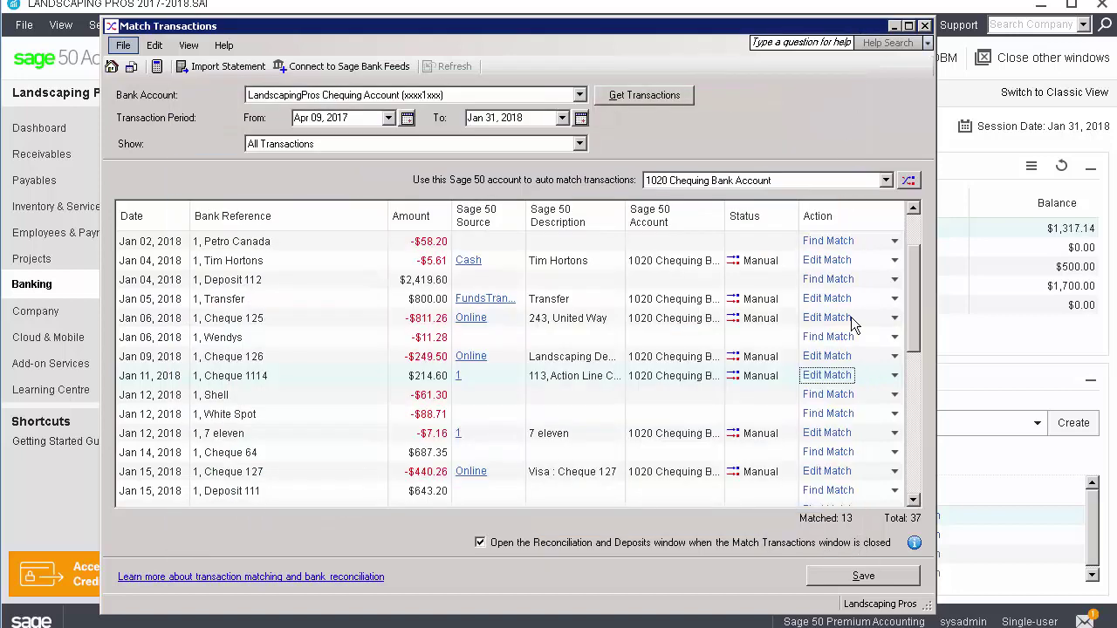
Post a receipt from UBC Management Group for the $687.35 Cheque 64 deposit
scroll(851, 266, "down", 3)
left_click(894, 298)
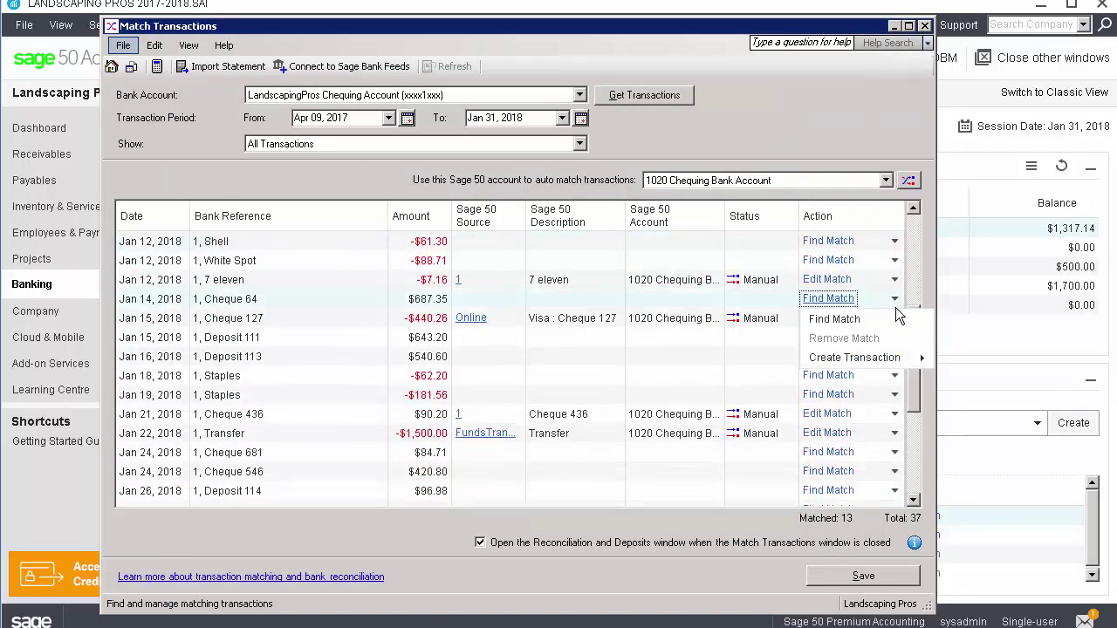
mouse_move(896, 356)
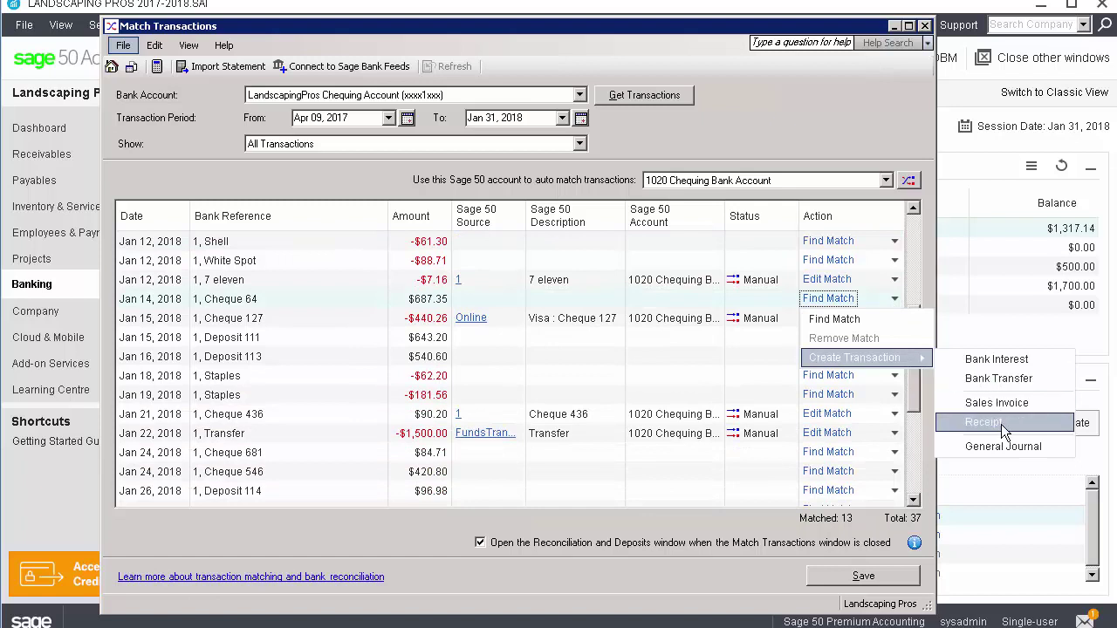
left_click(1001, 424)
left_click(671, 305)
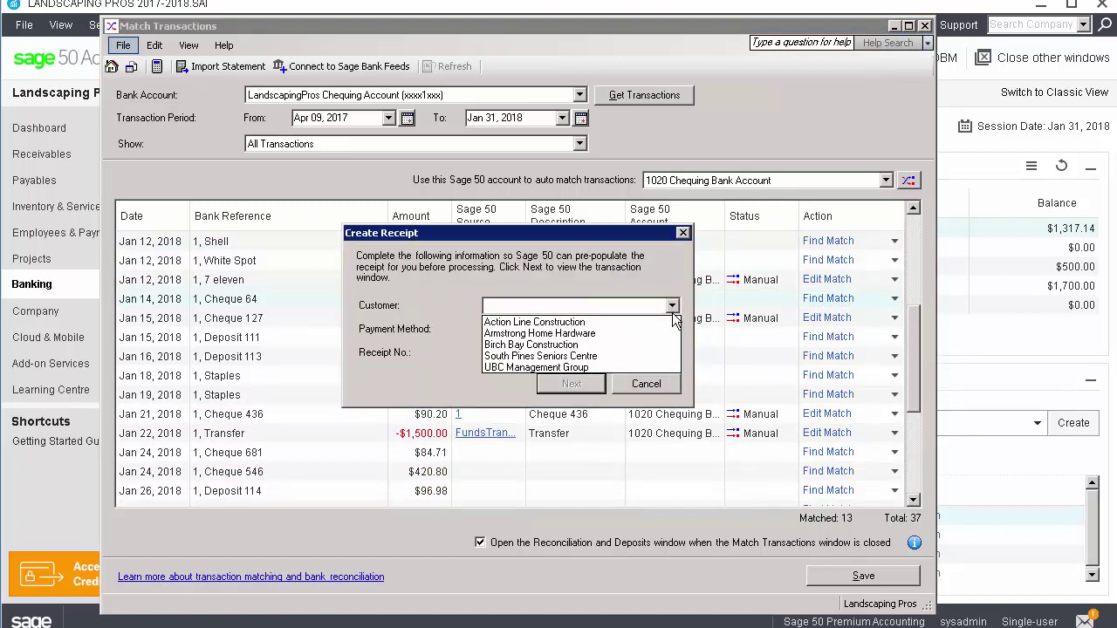
left_click(632, 366)
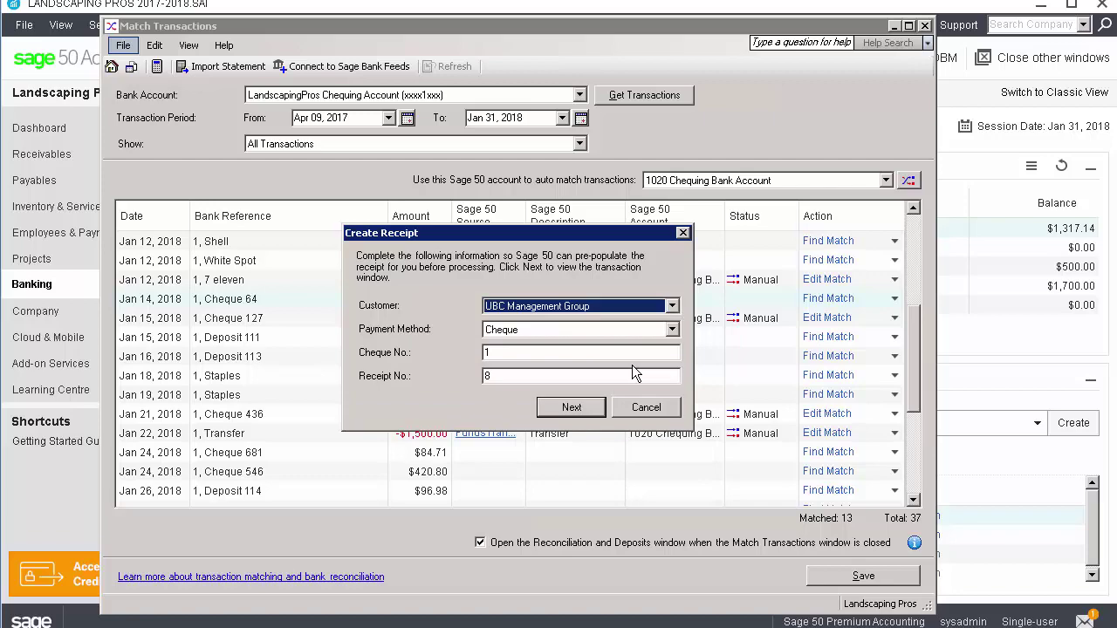
left_click(590, 412)
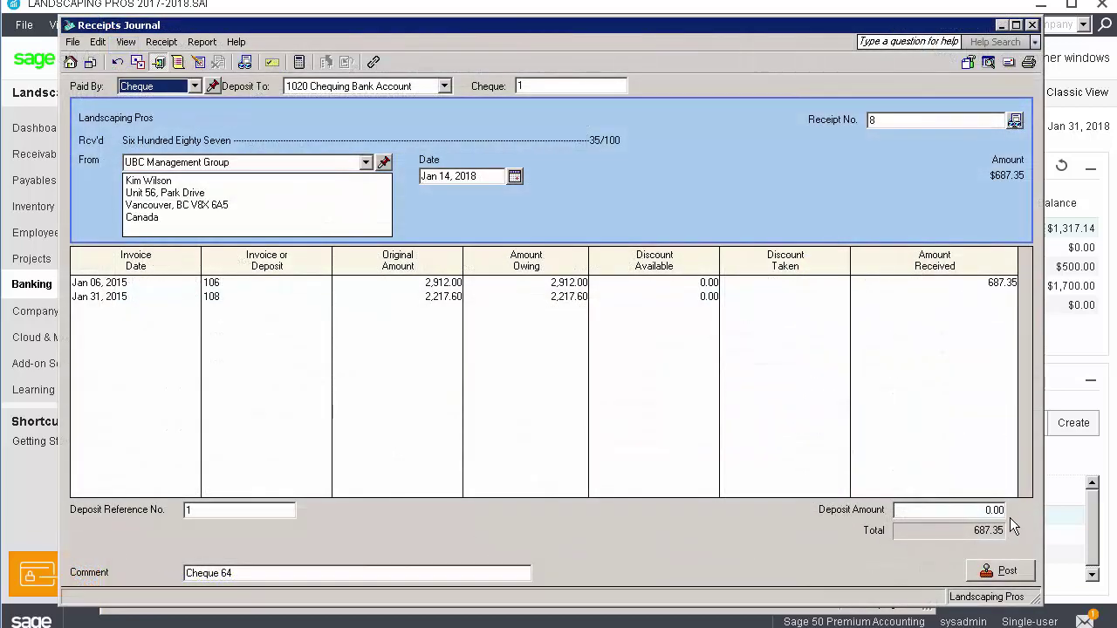
left_click(995, 572)
left_click(681, 362)
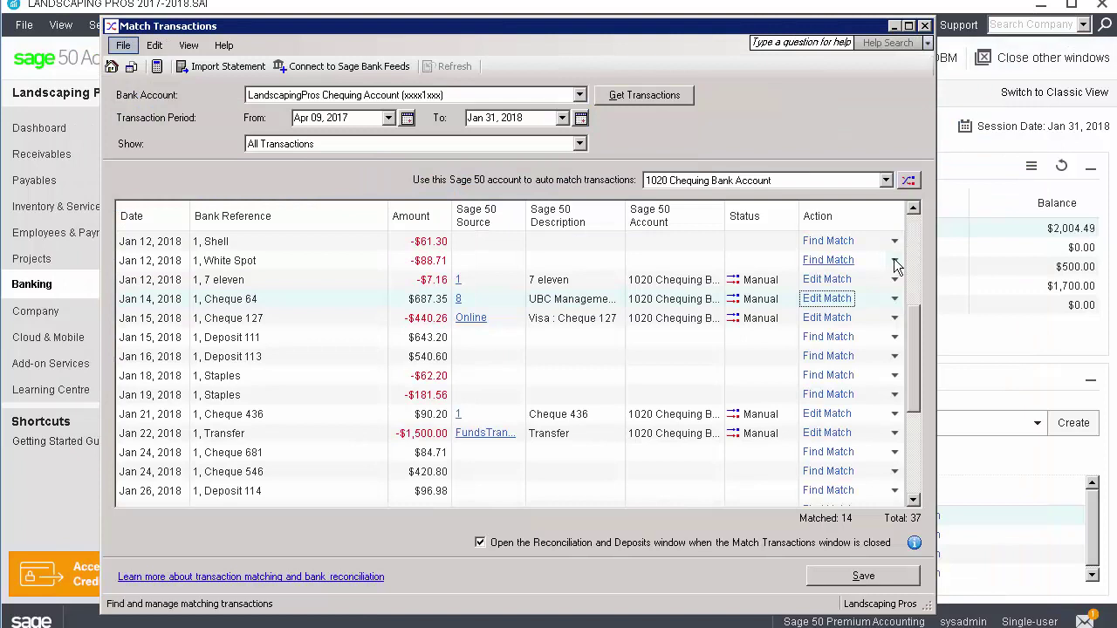
Post a general journal entry crediting Deposit 113's $540.60 to account 4440
left_click(895, 357)
mouse_move(900, 418)
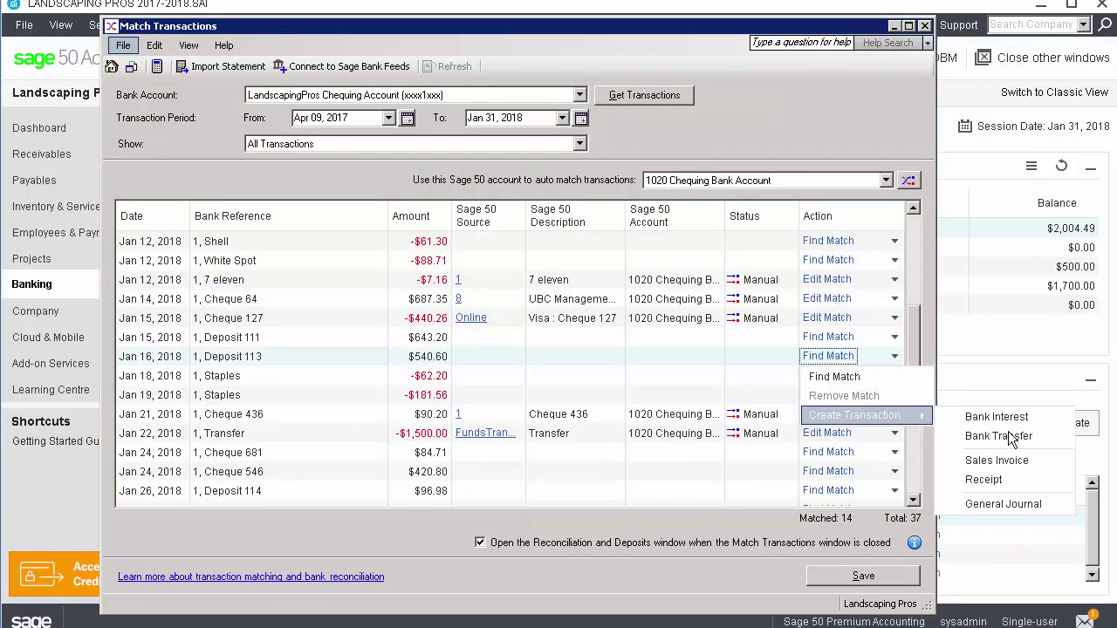
left_click(1003, 506)
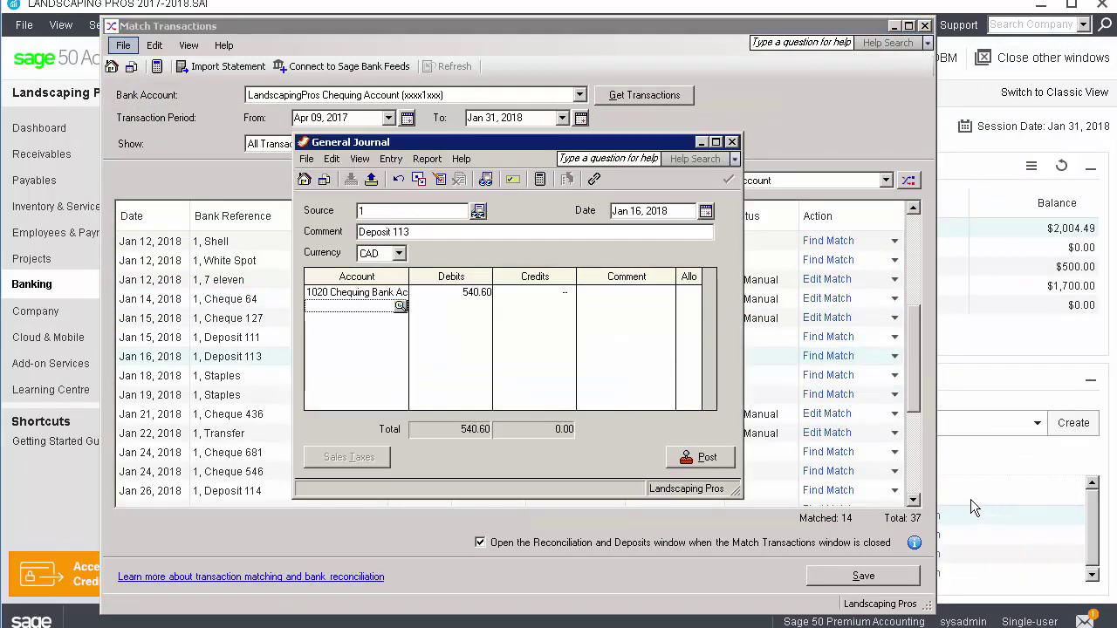
left_click(399, 305)
type("4")
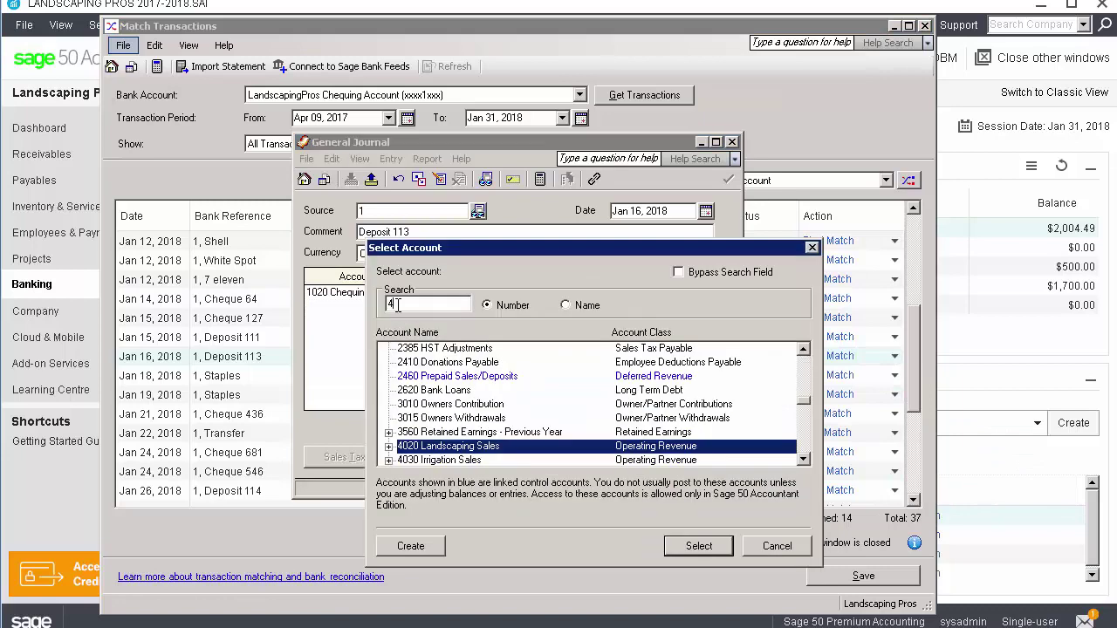
type("4")
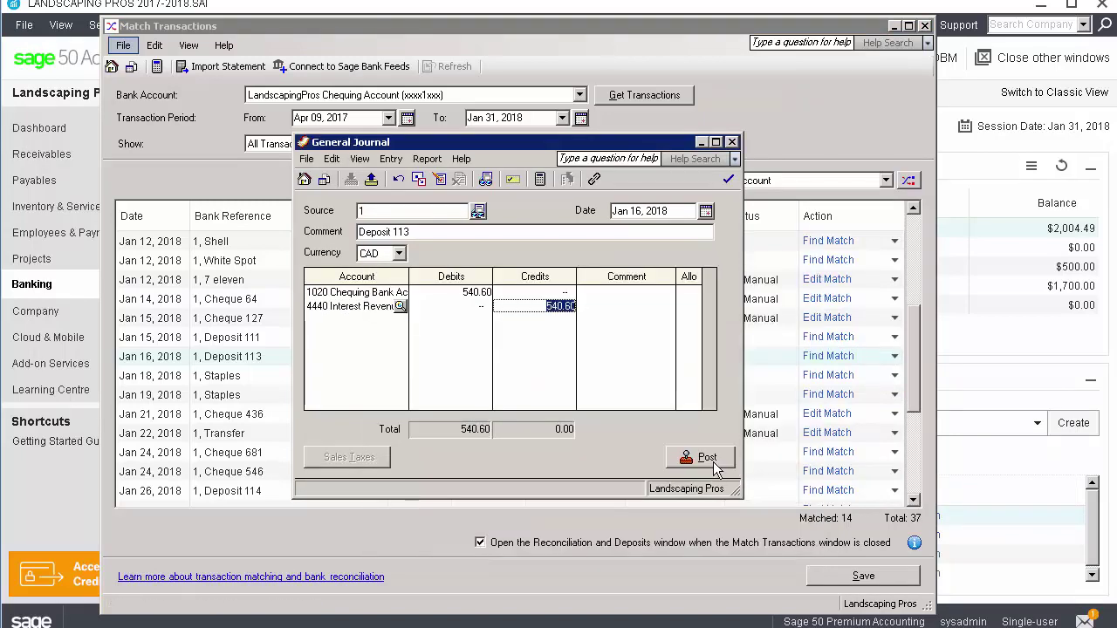
left_click(705, 459)
left_click(653, 368)
left_click(730, 143)
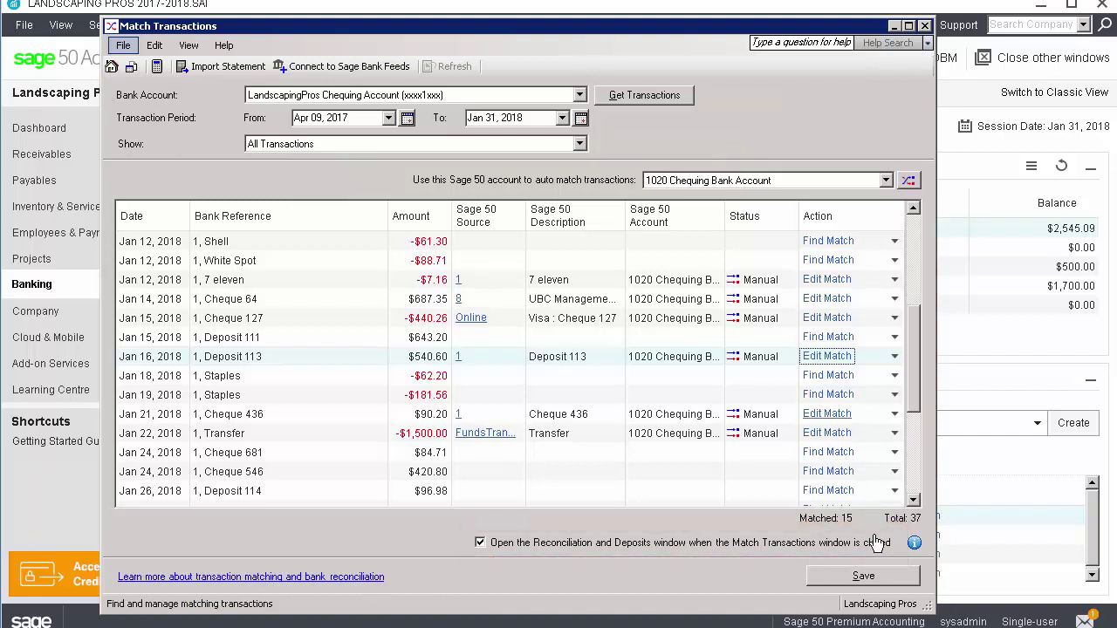
Save the manual matches as Matched and close Match Transactions
left_click(877, 578)
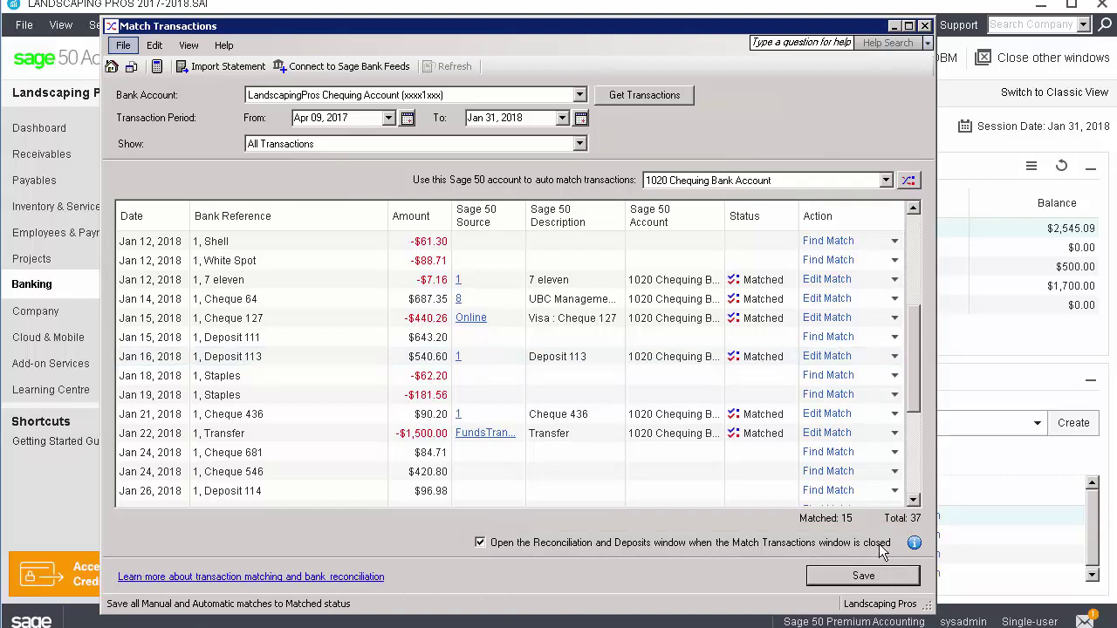
left_click(925, 27)
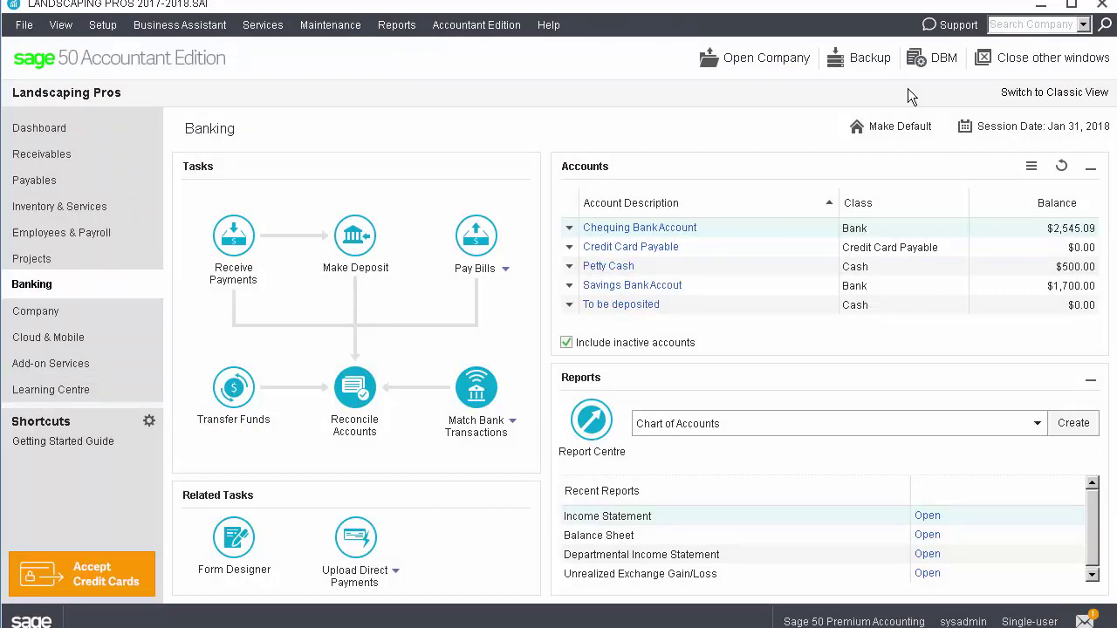
Clear bank transactions for LandscapingPros Chequing Account up to Apr 09, 2017 via Maintenance > Clear Data
left_click(330, 24)
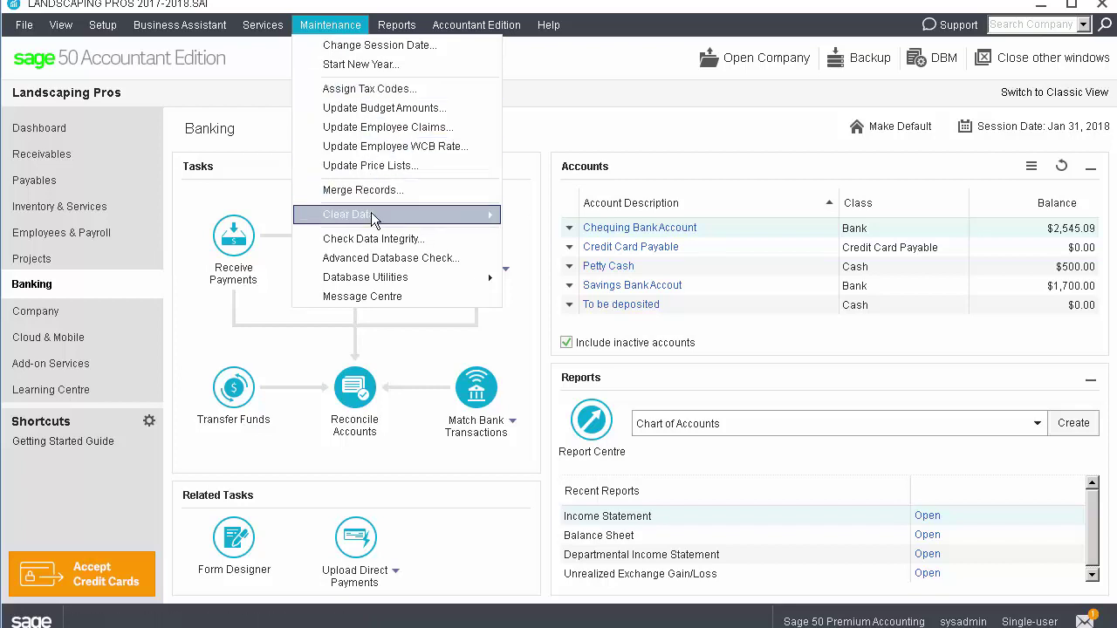
mouse_move(372, 216)
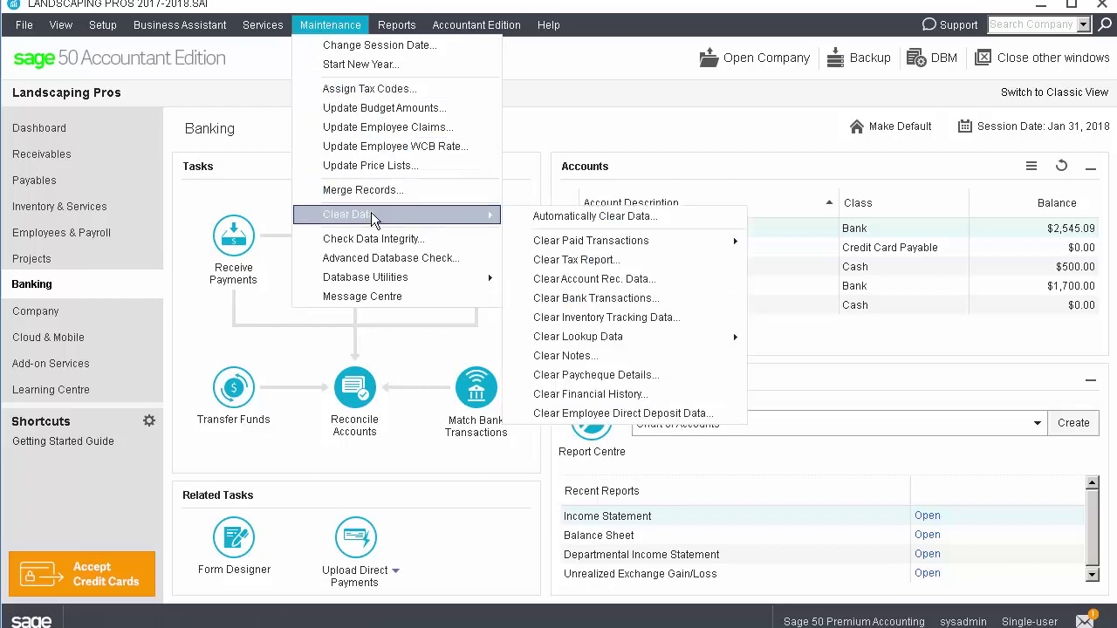
left_click(613, 300)
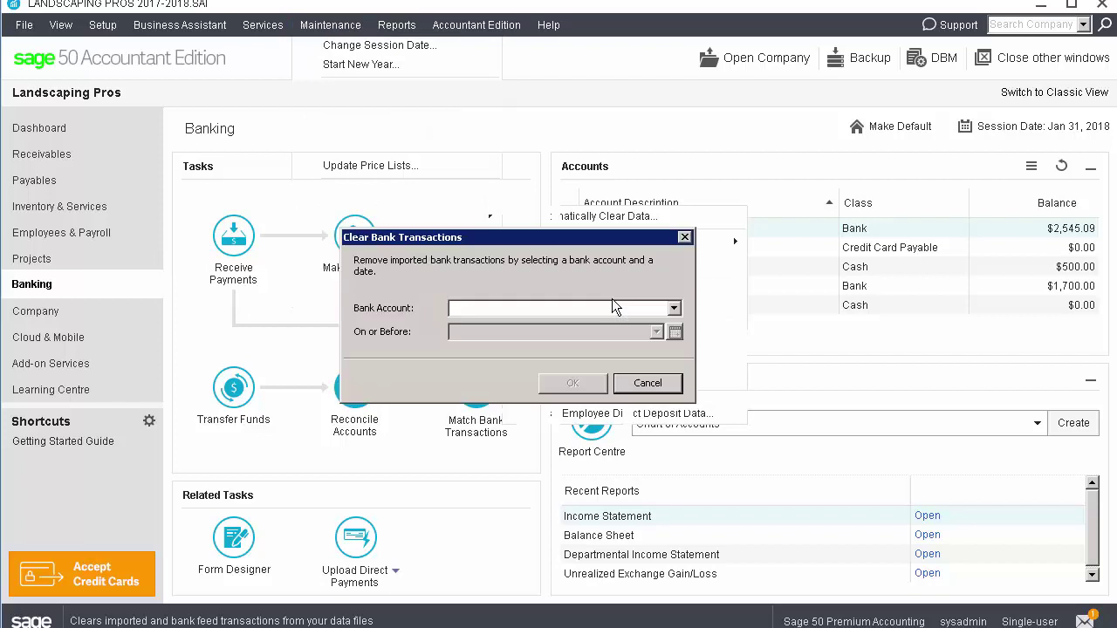
left_click(672, 309)
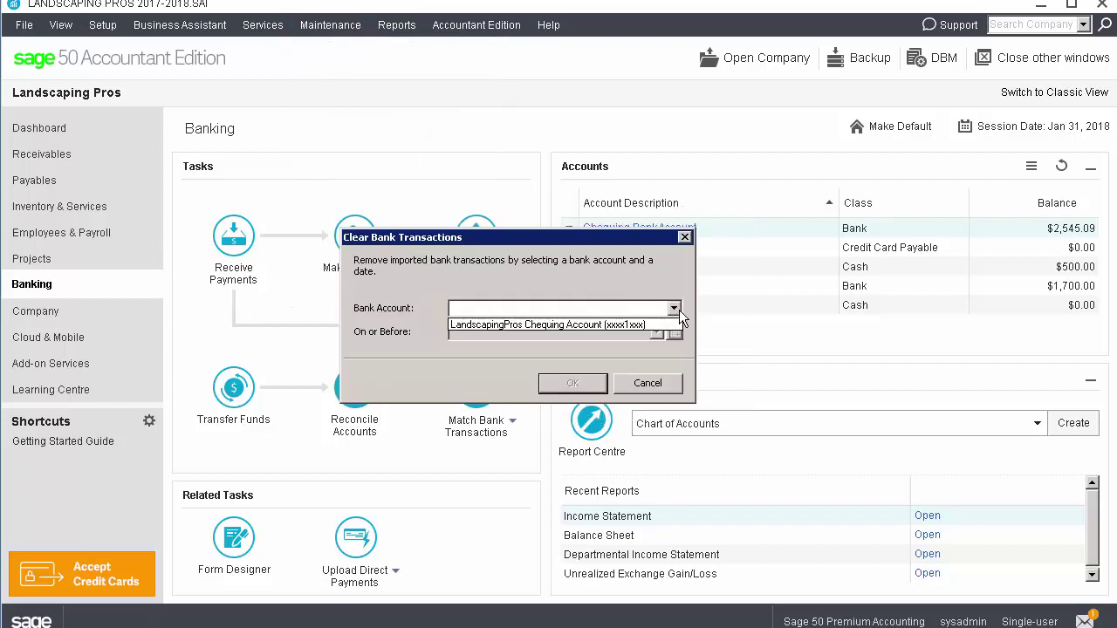
left_click(672, 325)
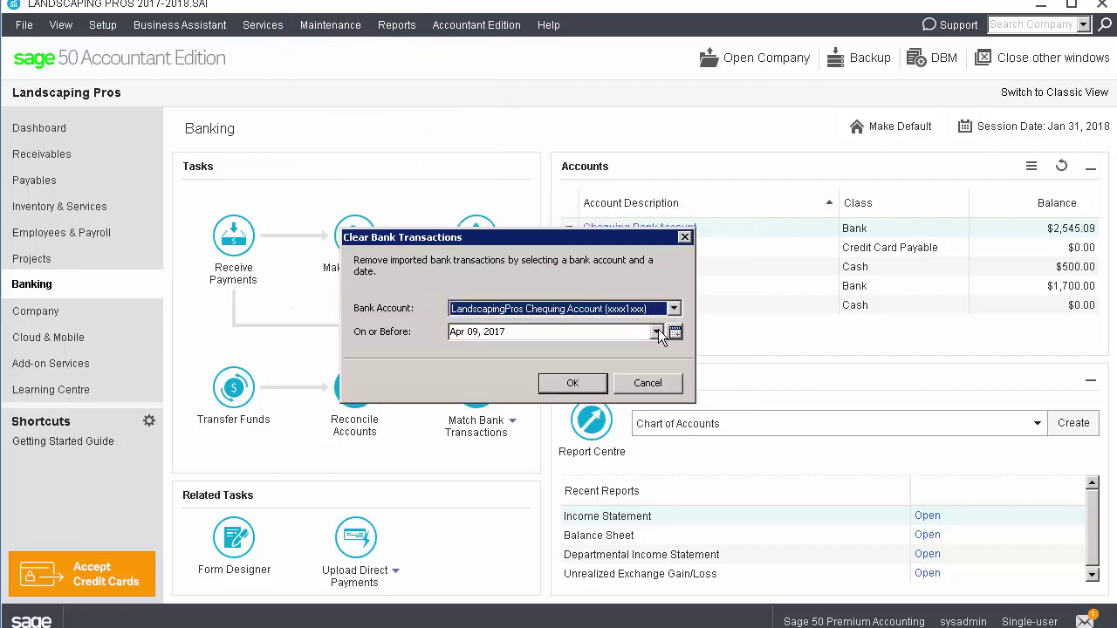
left_click(592, 384)
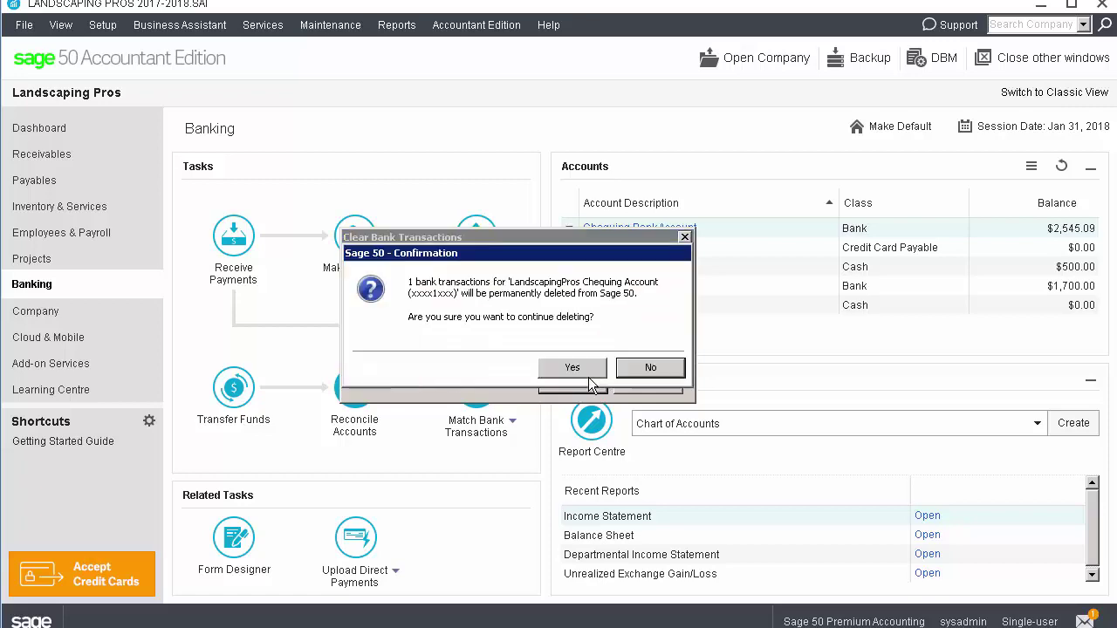